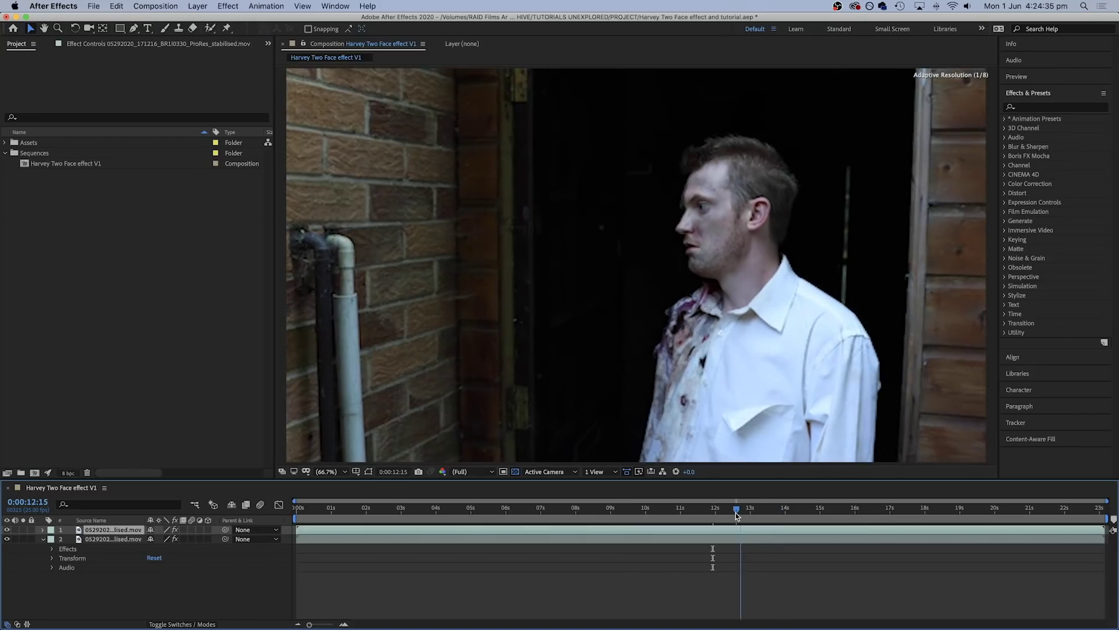
# Trim the top layer to begin near 12 s and apply Keylight (1.2) to it
pyautogui.moveTo(296, 529); pyautogui.dragTo(703, 538)
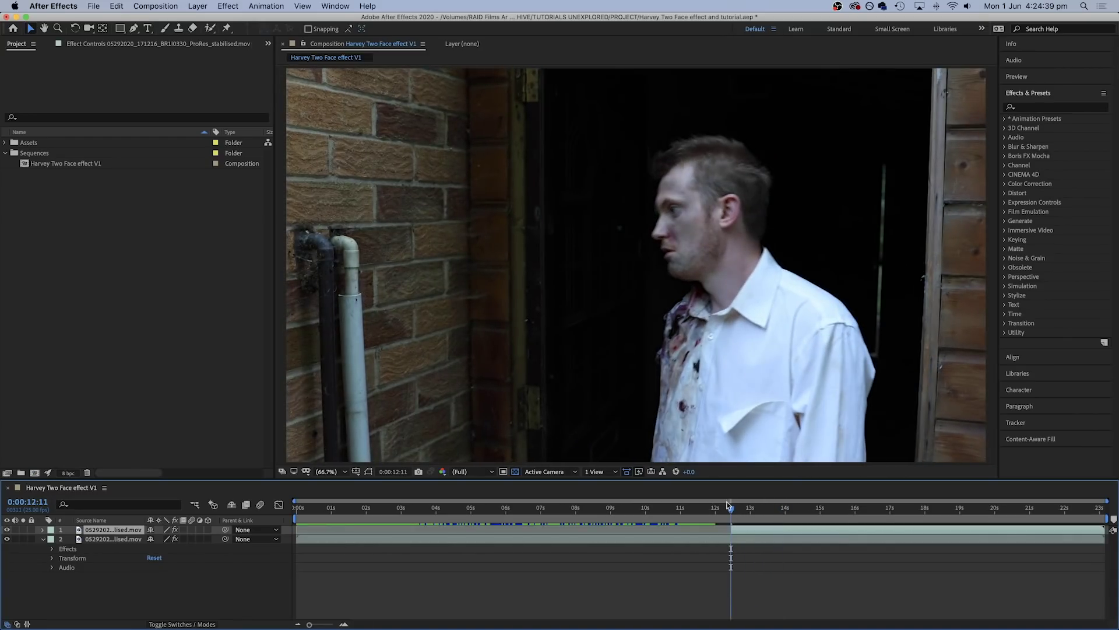
pyautogui.click(1055, 107)
pyautogui.write('keylight')
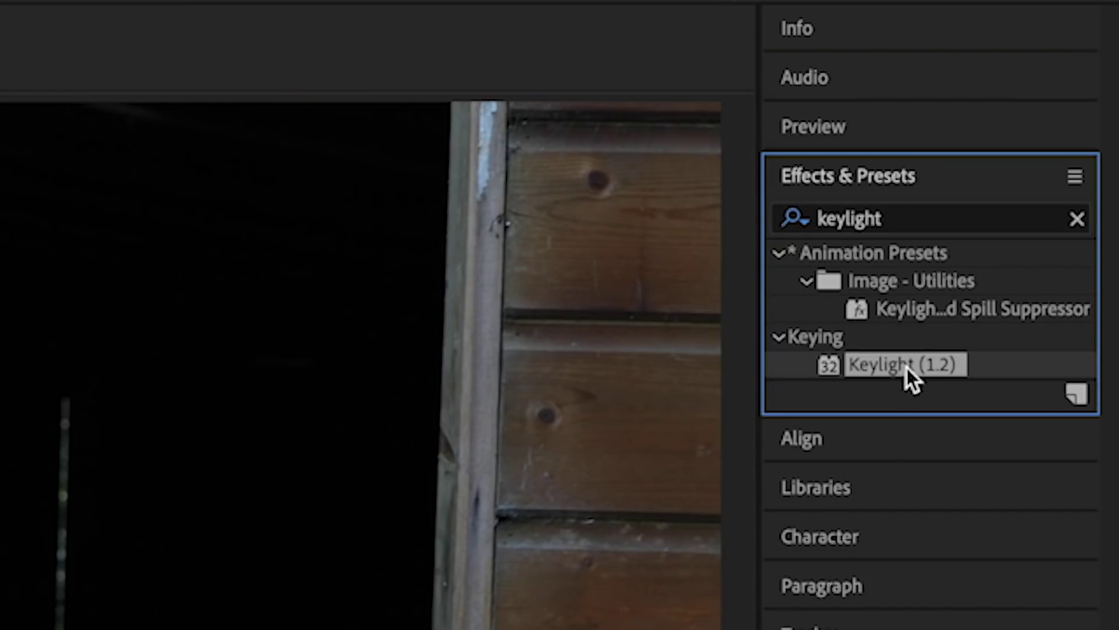
pyautogui.doubleClick(905, 367)
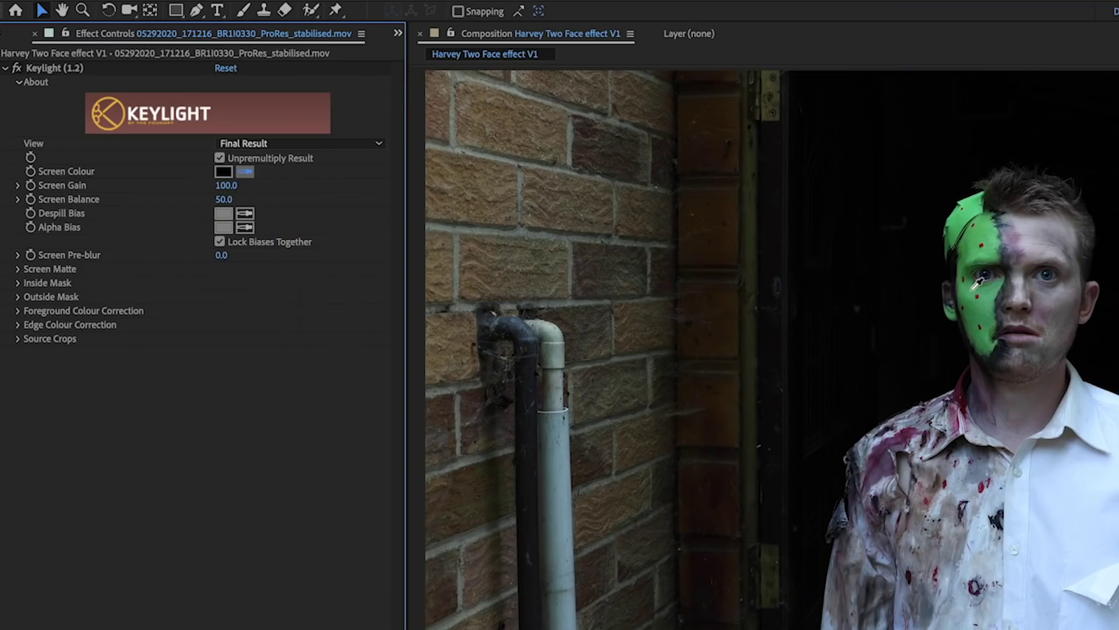
# Sample the green face paint as key colour and set the Screen Matte to Clip Black 20, Clip White 70
pyautogui.click(973, 288)
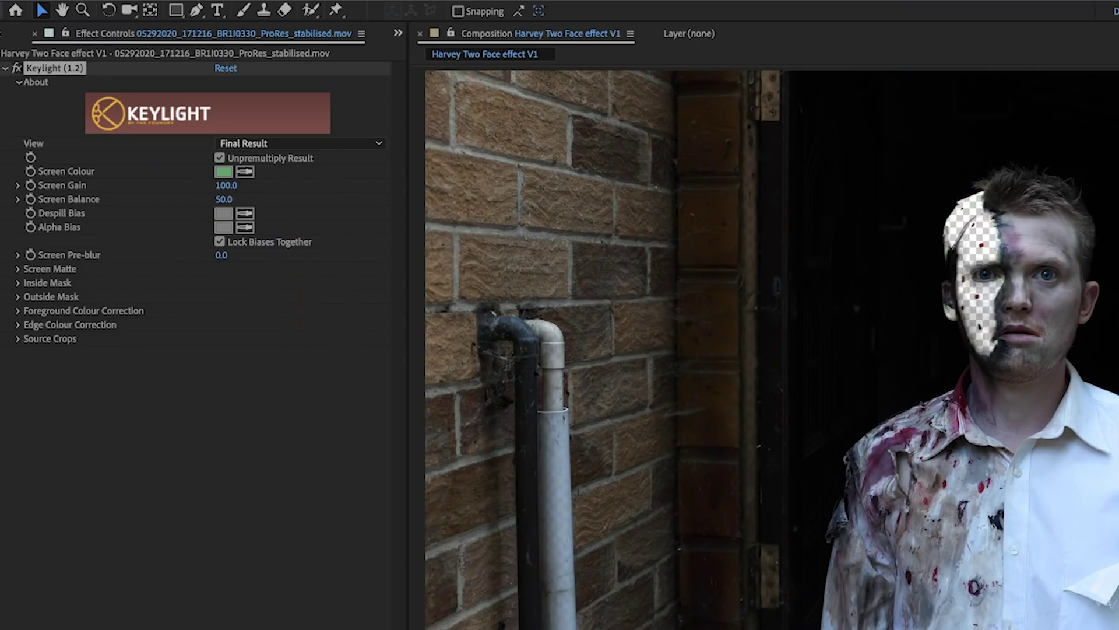
pyautogui.click(257, 143)
pyautogui.click(267, 222)
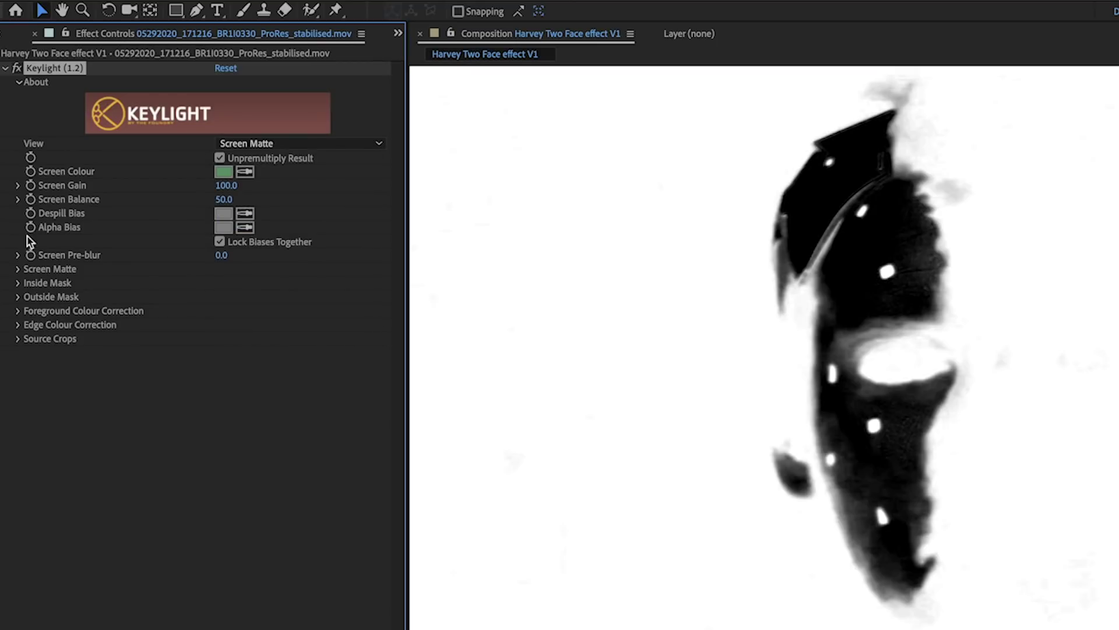
pyautogui.click(18, 269)
pyautogui.moveTo(225, 283); pyautogui.dragTo(207, 298)
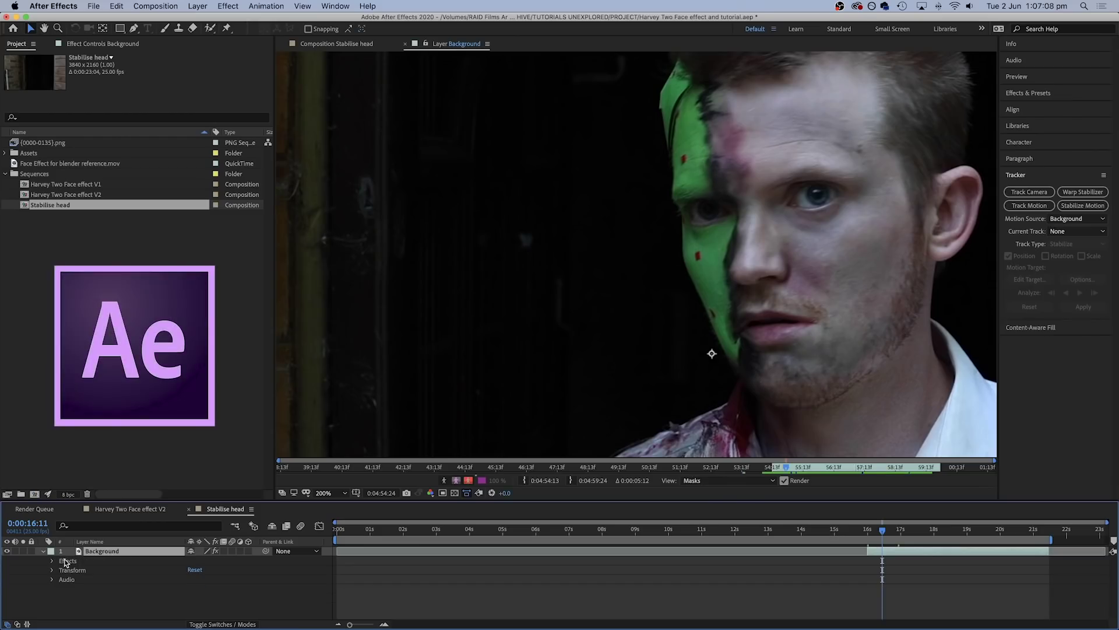
# Start a Stabilize Motion track on the Background footage with two points on the red face markers
pyautogui.click(381, 609)
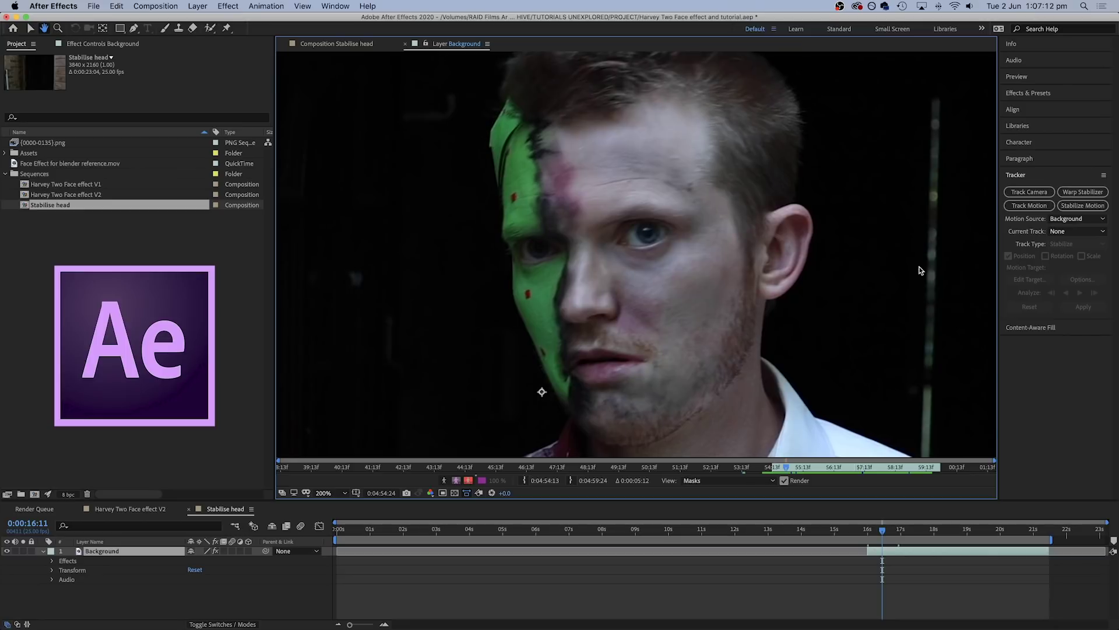
pyautogui.click(1030, 193)
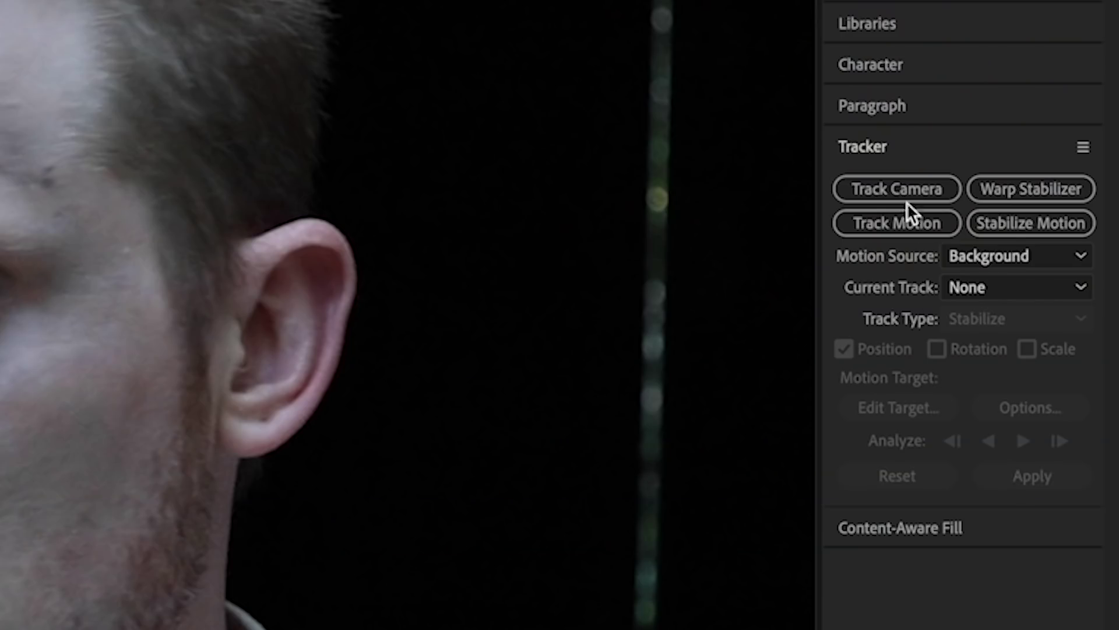
pyautogui.click(1020, 224)
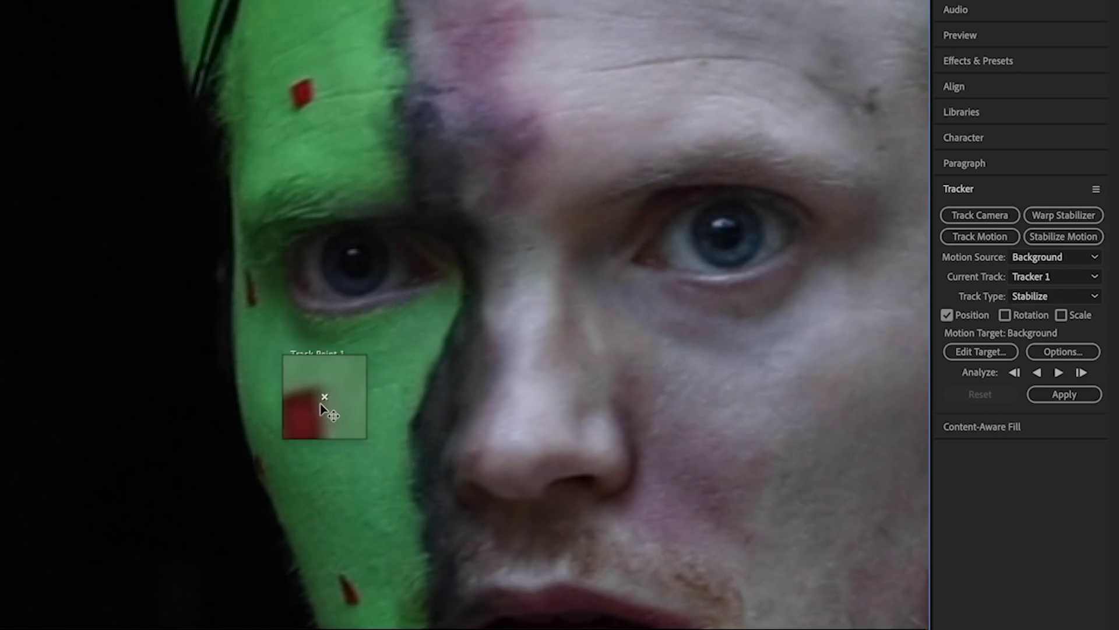
pyautogui.moveTo(319, 402); pyautogui.dragTo(318, 401)
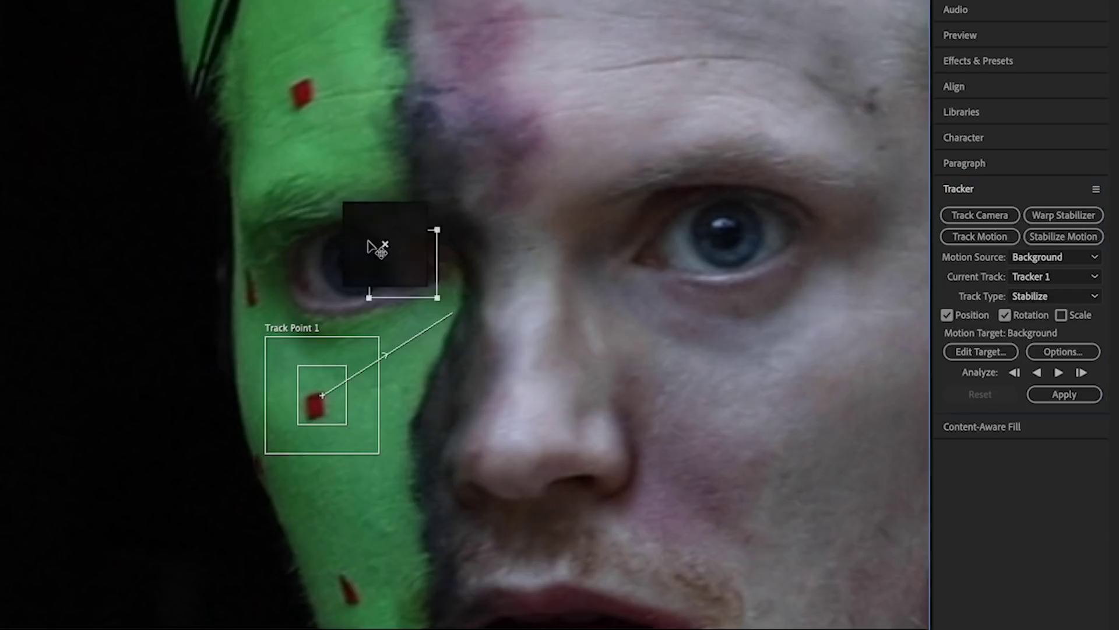
pyautogui.moveTo(279, 151); pyautogui.dragTo(301, 91)
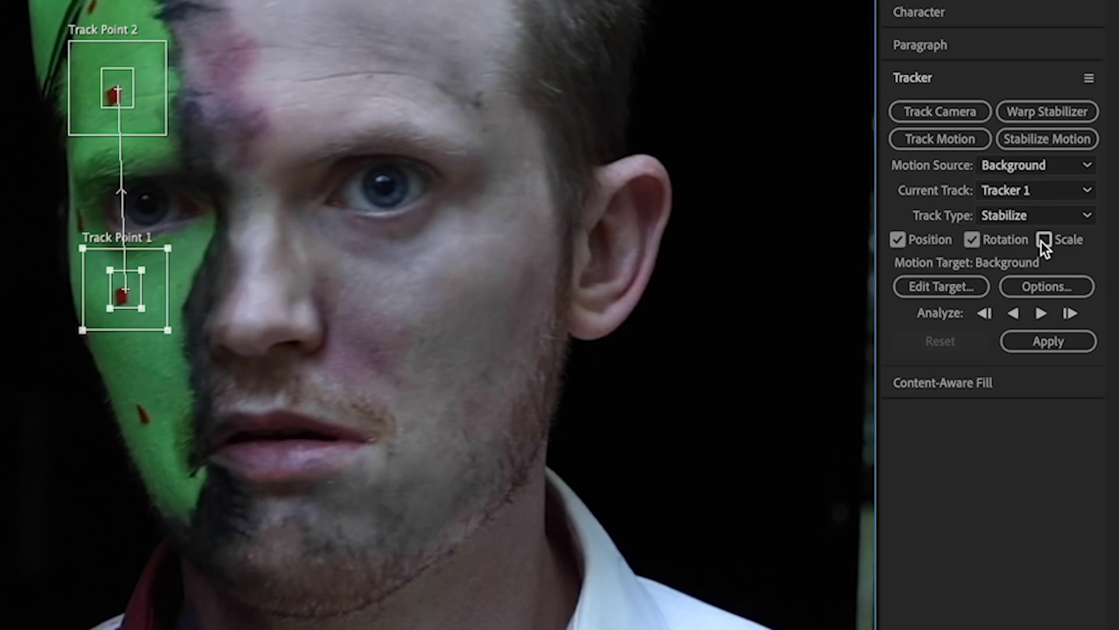
# Include scale, analyse the track forward, and apply the stabilisation in X and Y
pyautogui.click(1042, 239)
pyautogui.click(1041, 313)
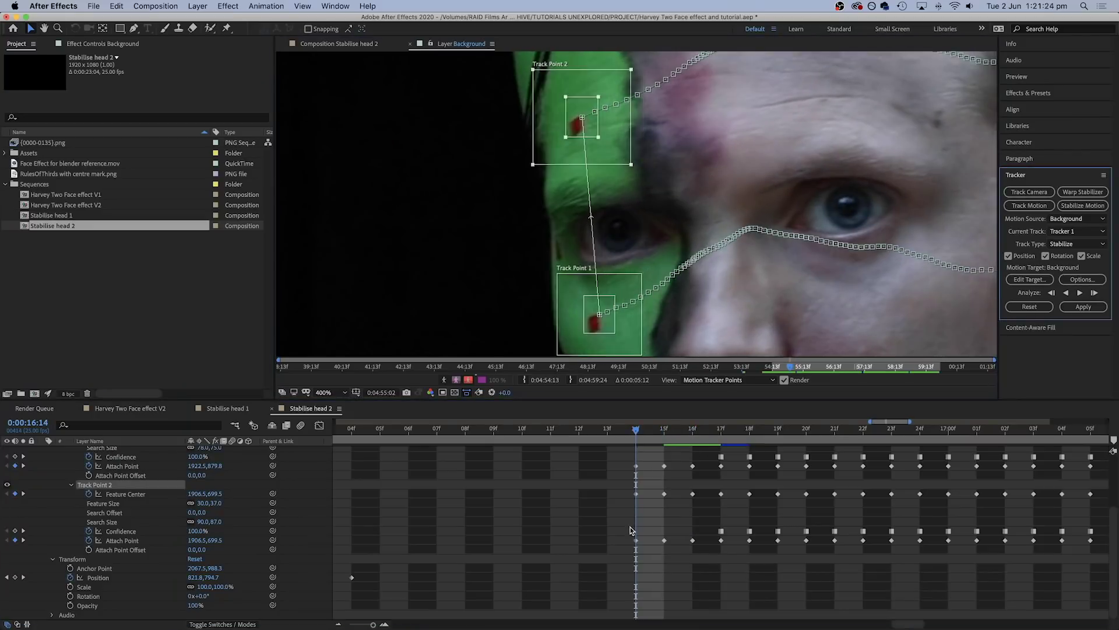
pyautogui.press('pageup')
pyautogui.press('pageup')
pyautogui.press('pageup')
pyautogui.press('pageup')
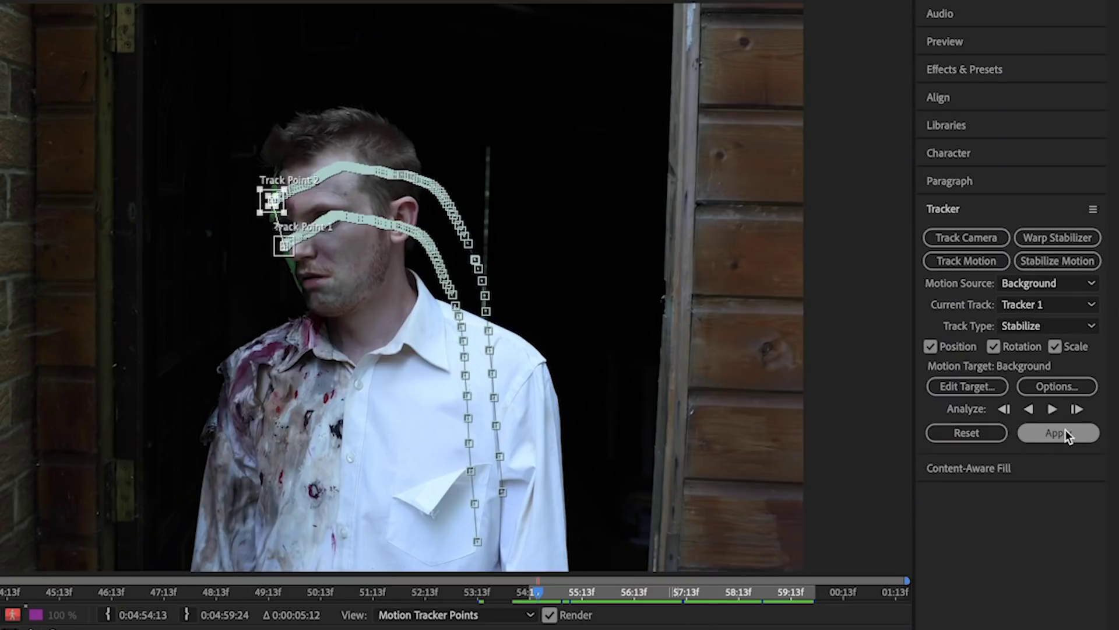
pyautogui.click(1065, 432)
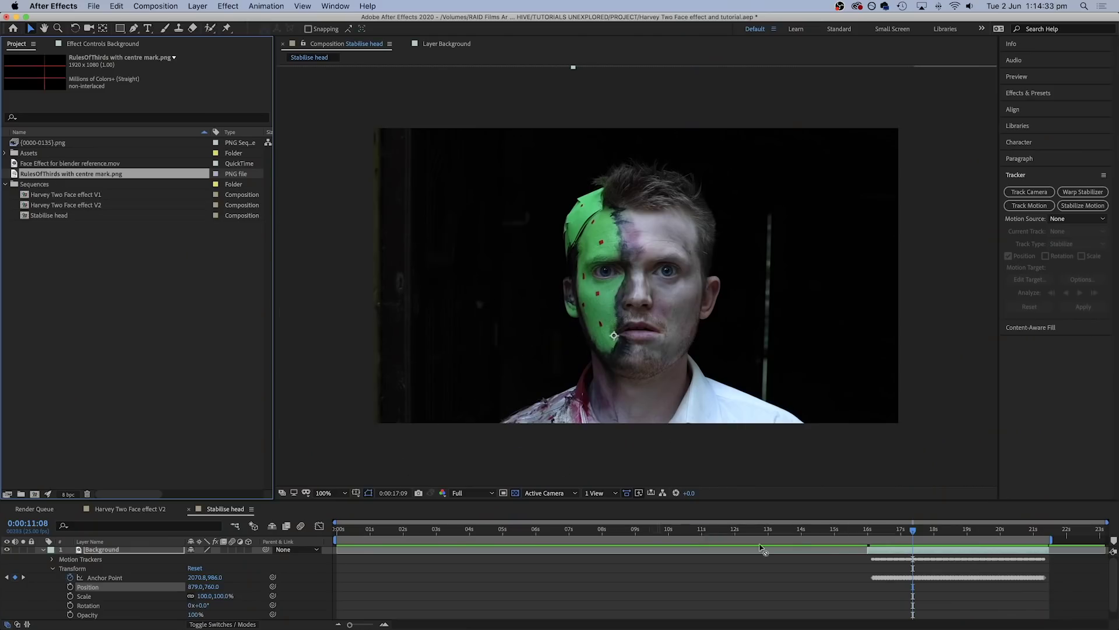
# Add the RulesOfThirds grid image as the top layer and move to about 16 seconds
pyautogui.moveTo(761, 548); pyautogui.dragTo(841, 547)
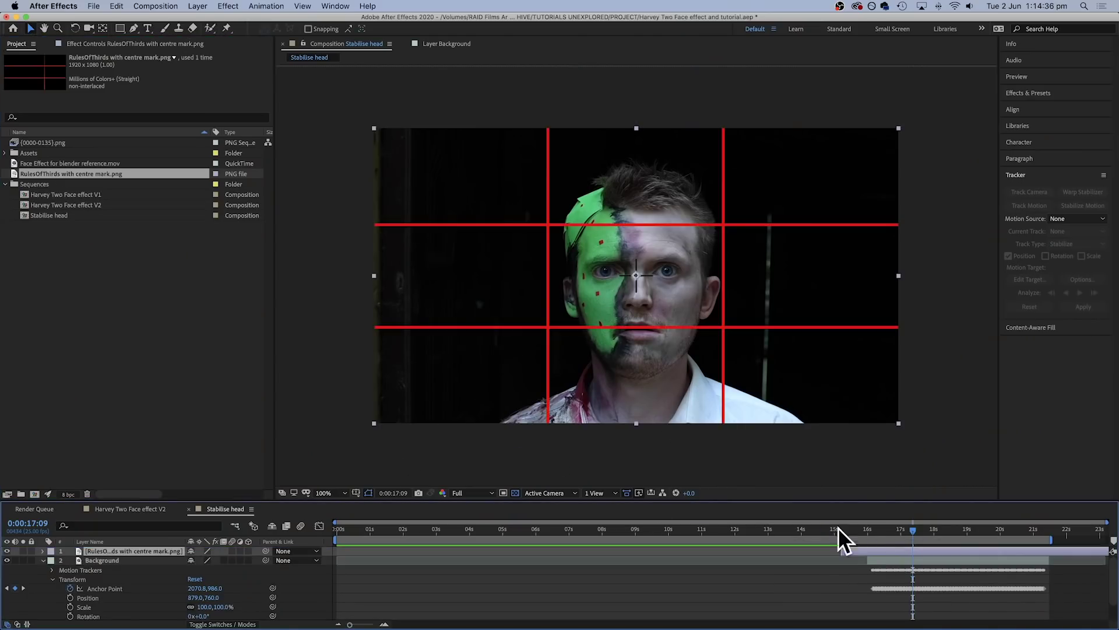
pyautogui.click(877, 530)
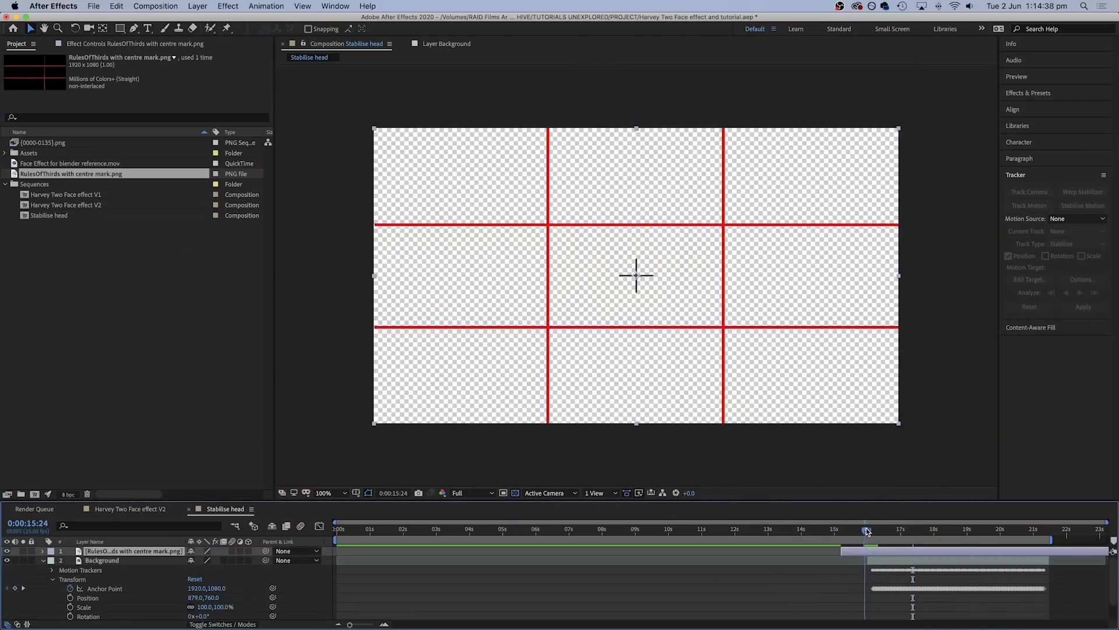
pyautogui.click(454, 463)
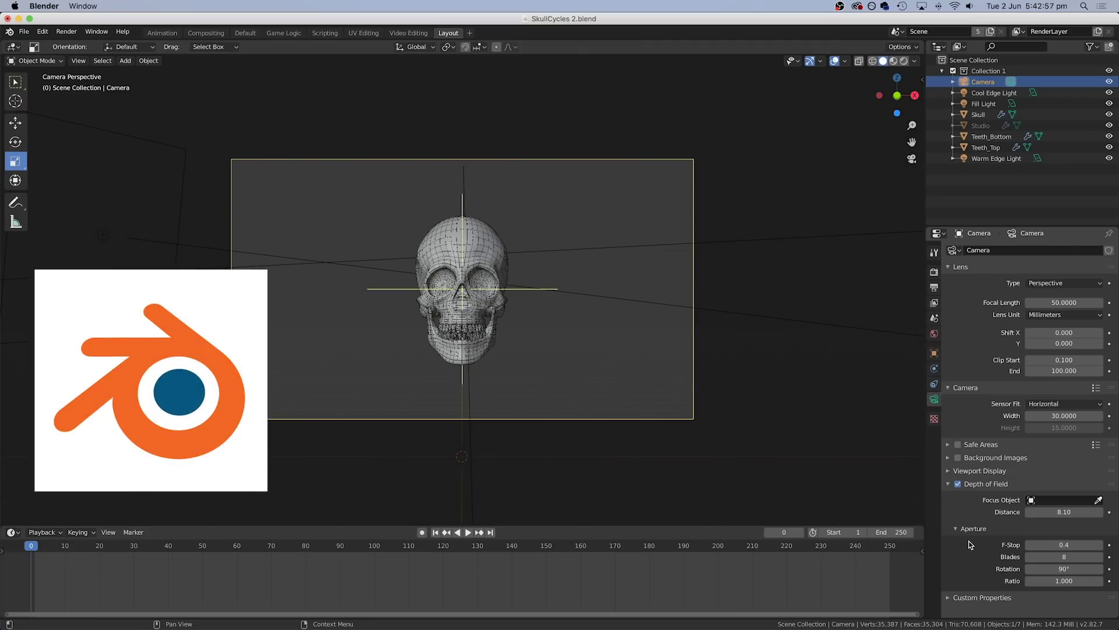
# Enable the camera's Background Images and add an entry using a Movie Clip source
pyautogui.click(960, 457)
pyautogui.click(721, 200)
pyautogui.click(849, 239)
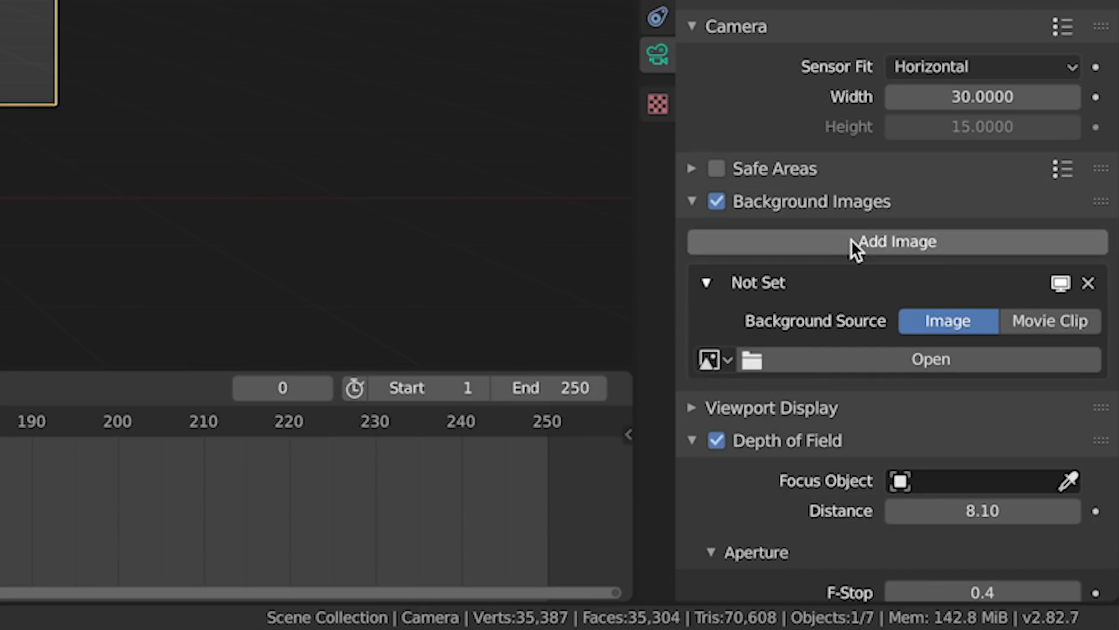
pyautogui.click(1028, 319)
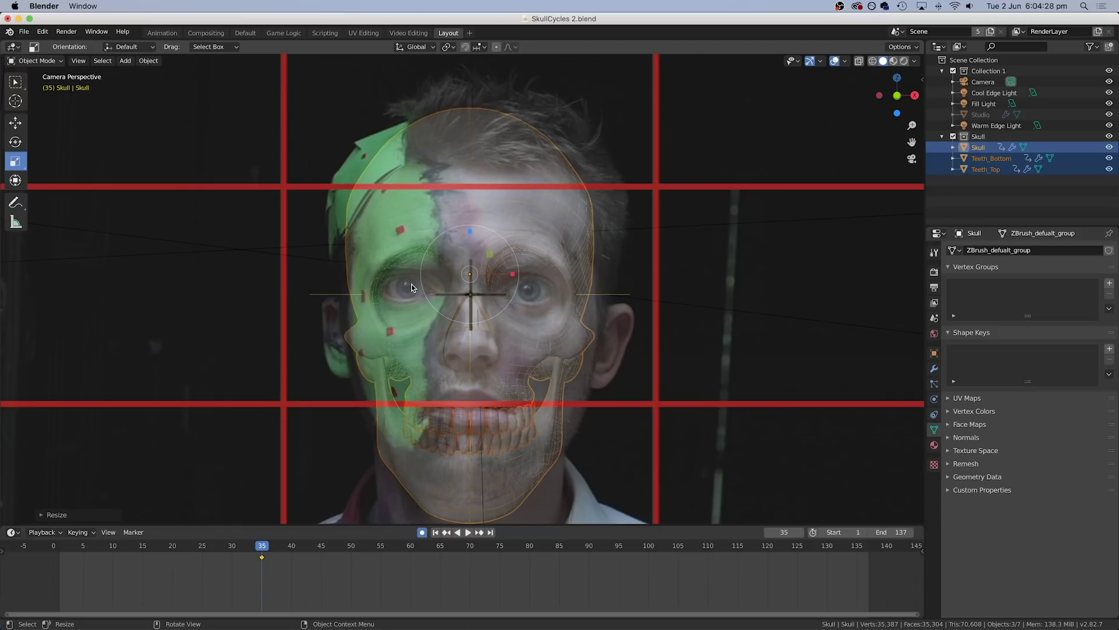
# Rotate the skull to match the head turns, keying it at frames 37 and 86
pyautogui.press('space')
pyautogui.click(244, 552)
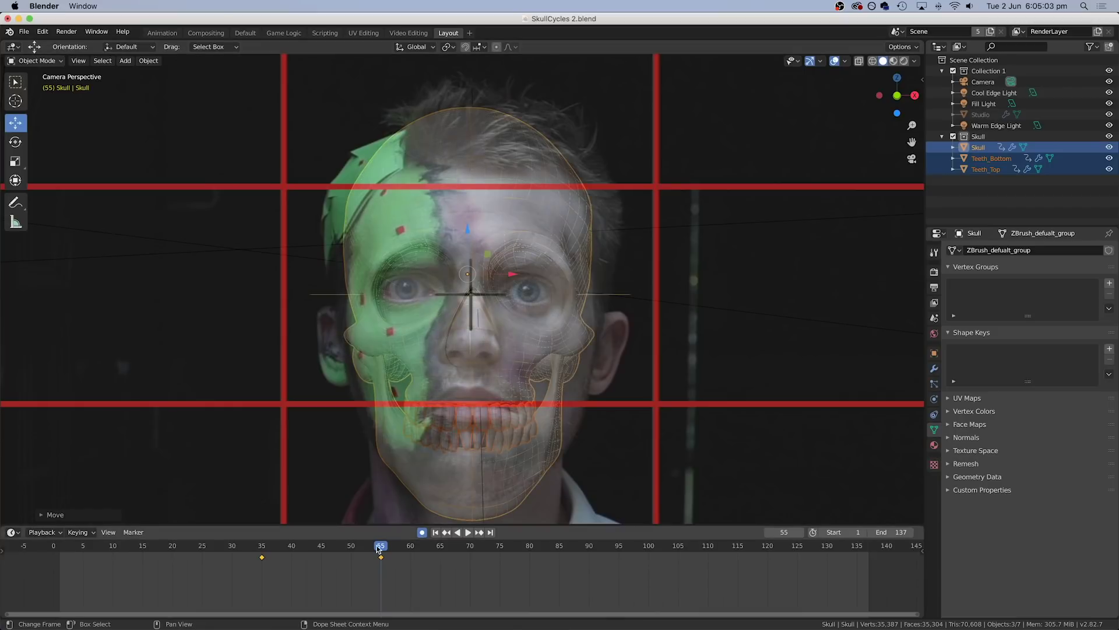
pyautogui.click(265, 554)
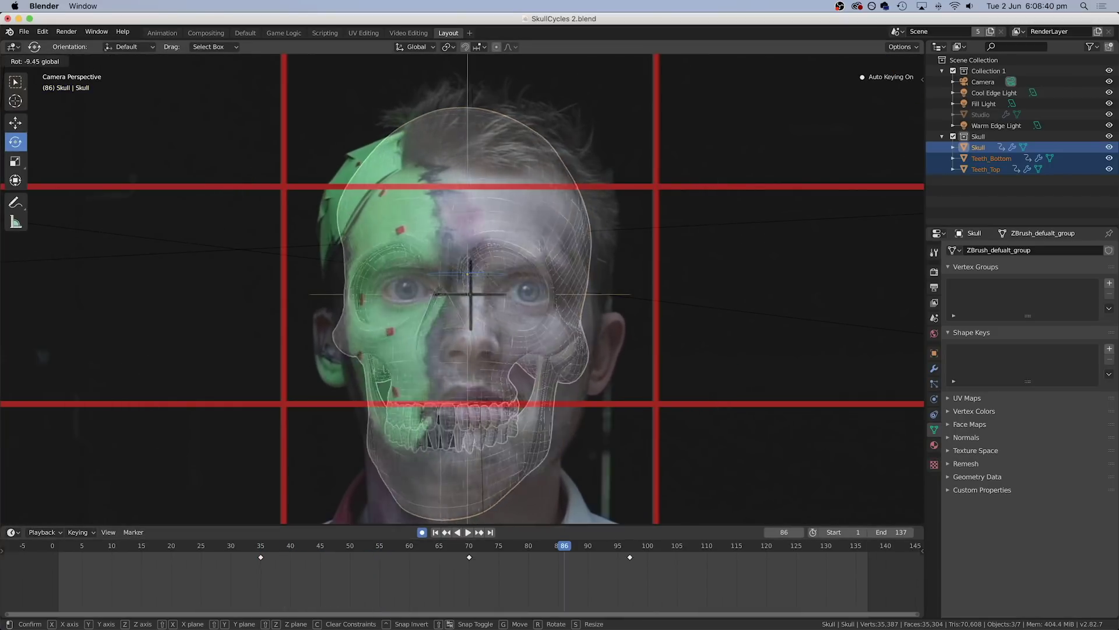
pyautogui.click(512, 552)
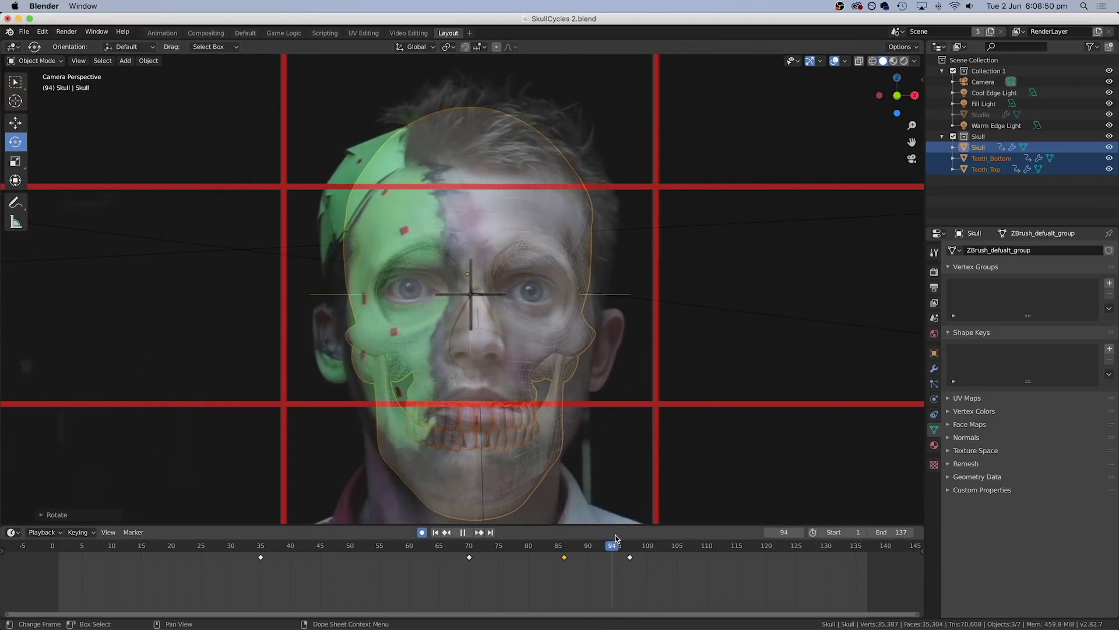
pyautogui.press('space')
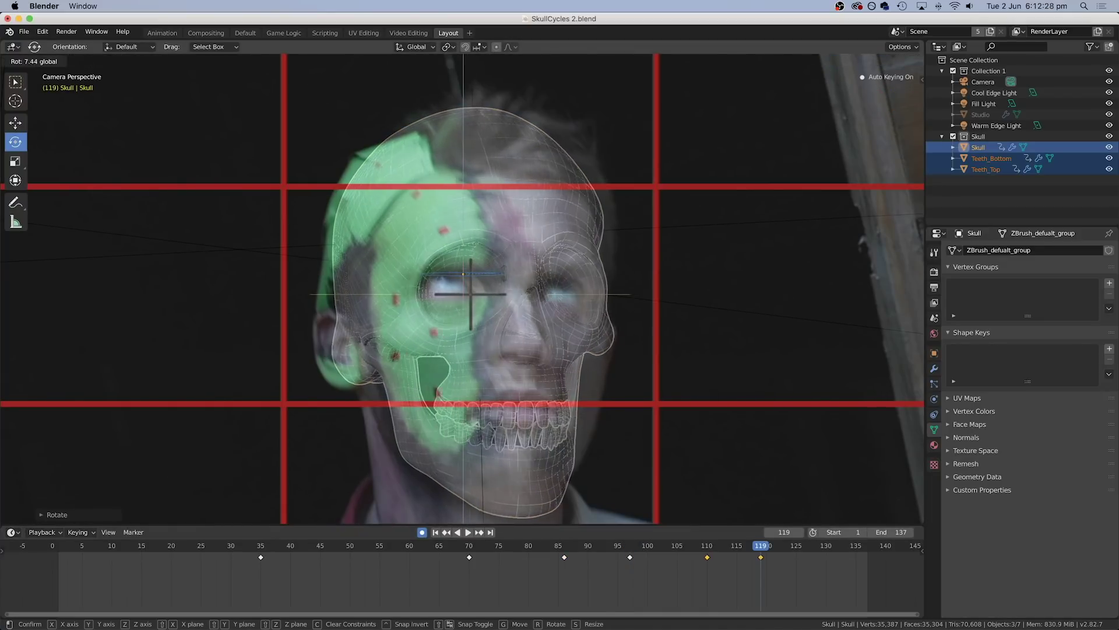
# Reposition the skull, shift a keyframe to frame 70, key rotation at frame 1, and replay
pyautogui.click(15, 122)
pyautogui.press('g')
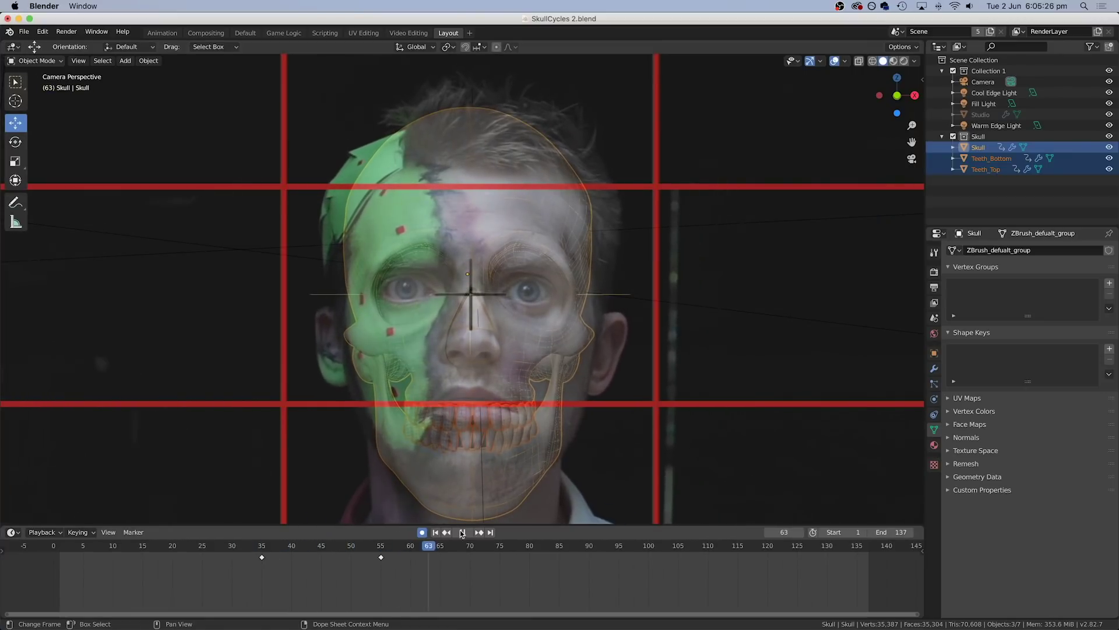
pyautogui.click(468, 558)
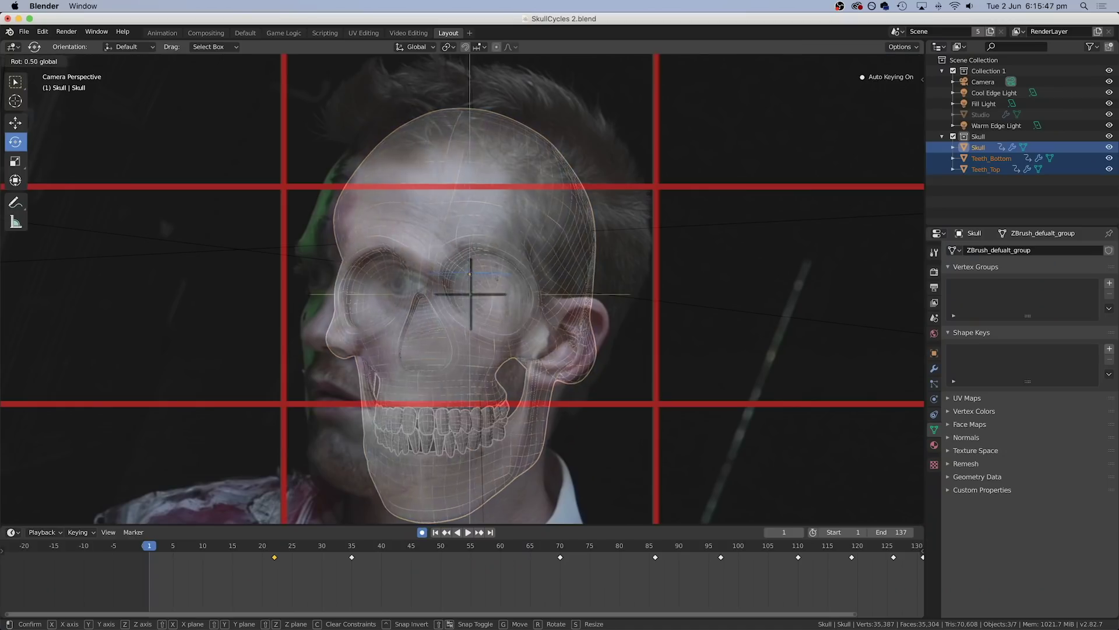
pyautogui.press('Return')
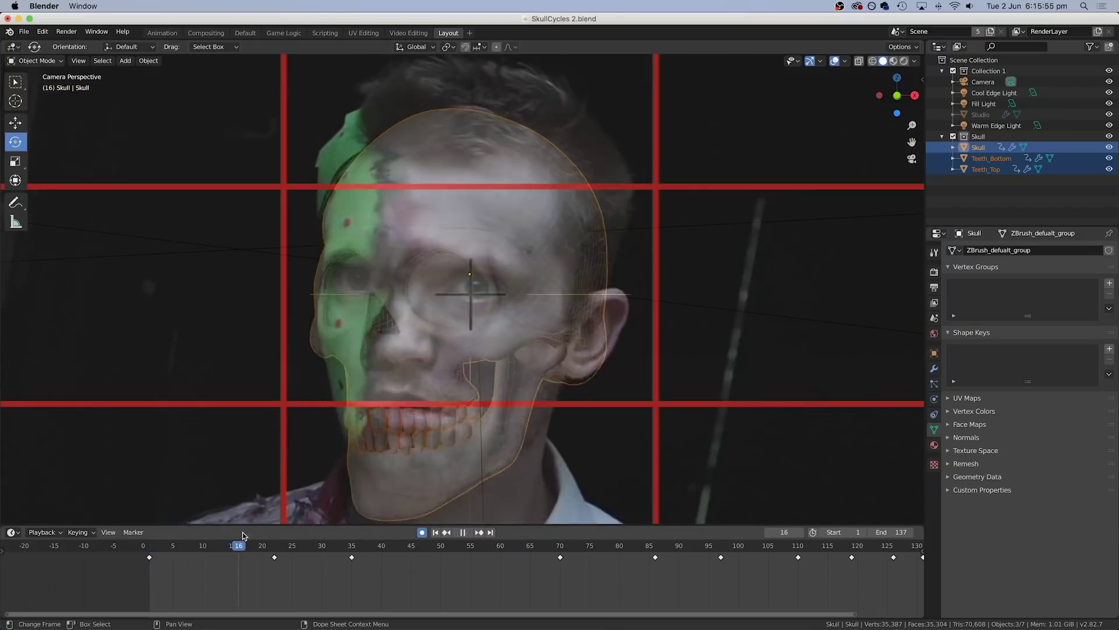
pyautogui.click(141, 543)
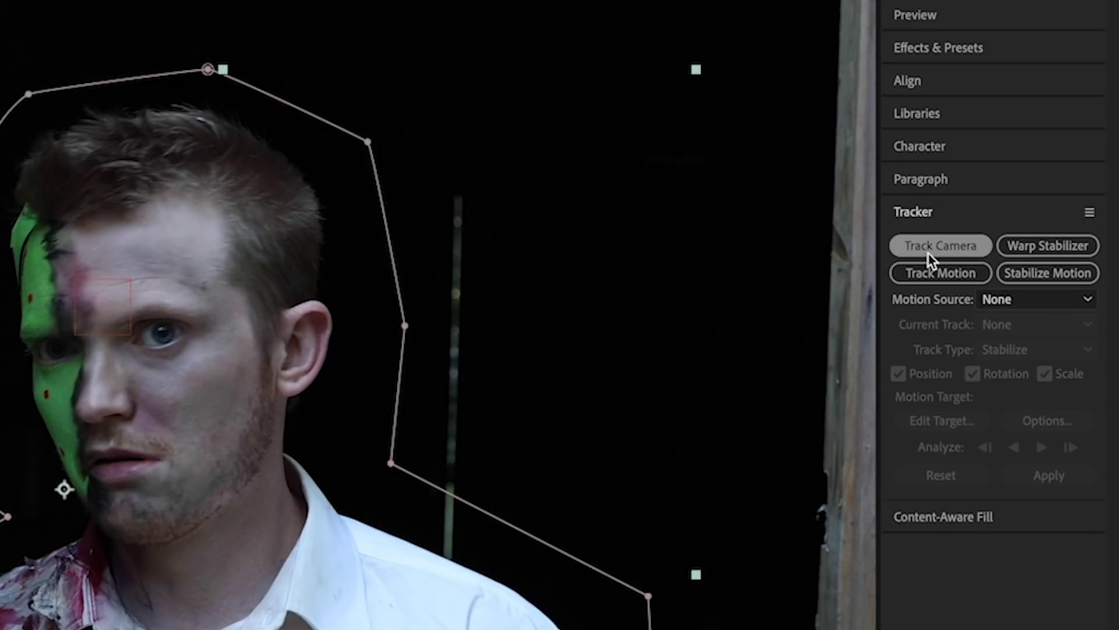
# Start a new Track Motion track on the masked figure cutout layer
pyautogui.click(940, 272)
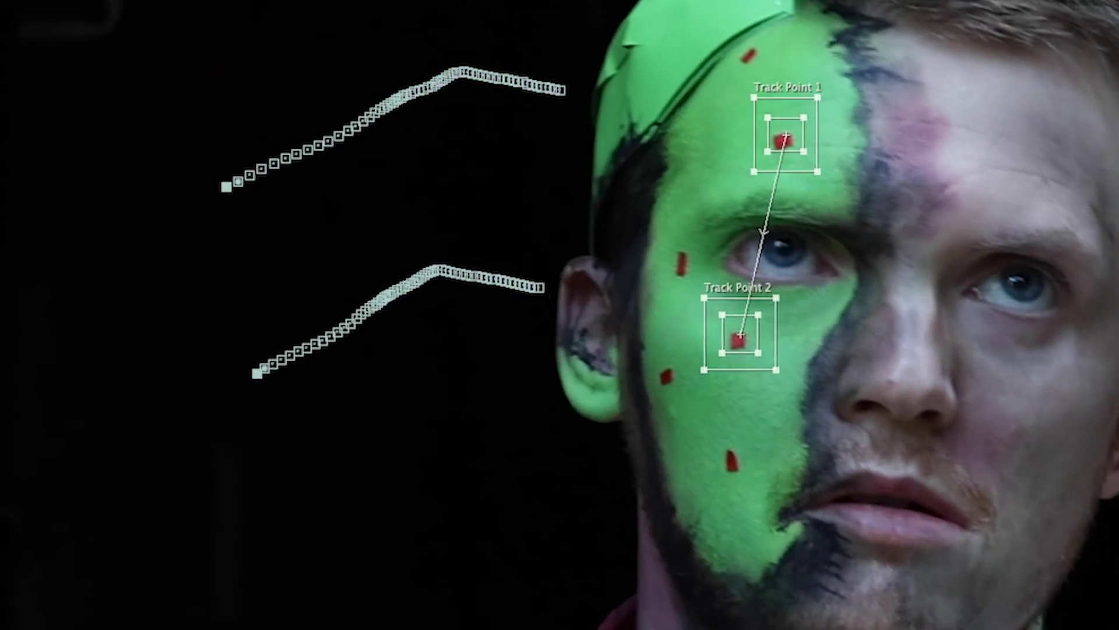
# Add a new null object layer, Null 2, to the composition
pyautogui.rightClick(408, 380)
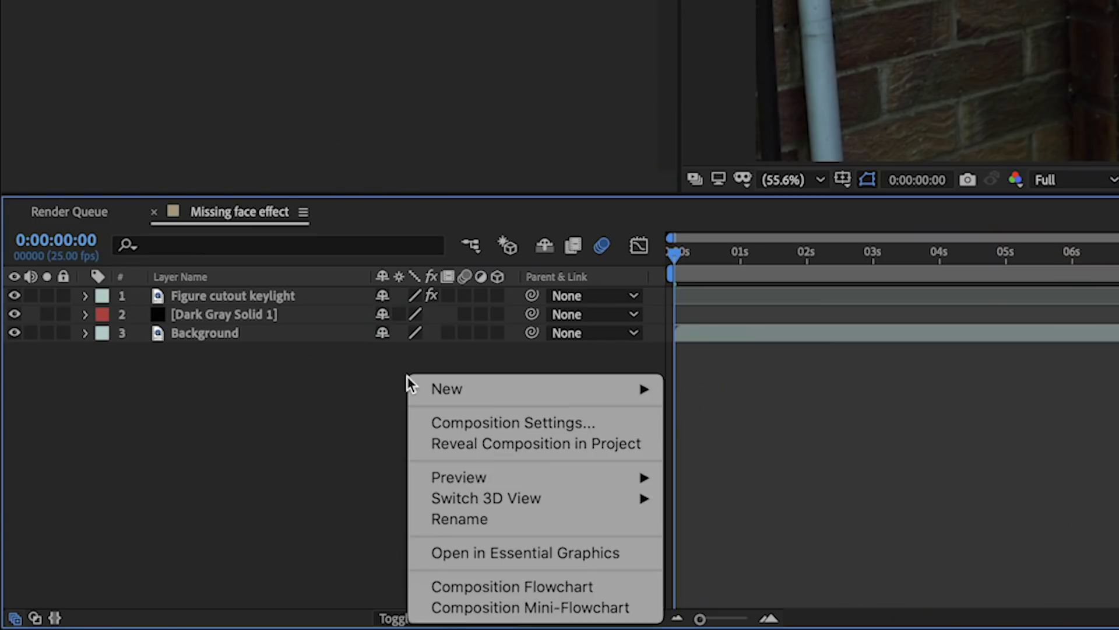
pyautogui.moveTo(446, 390)
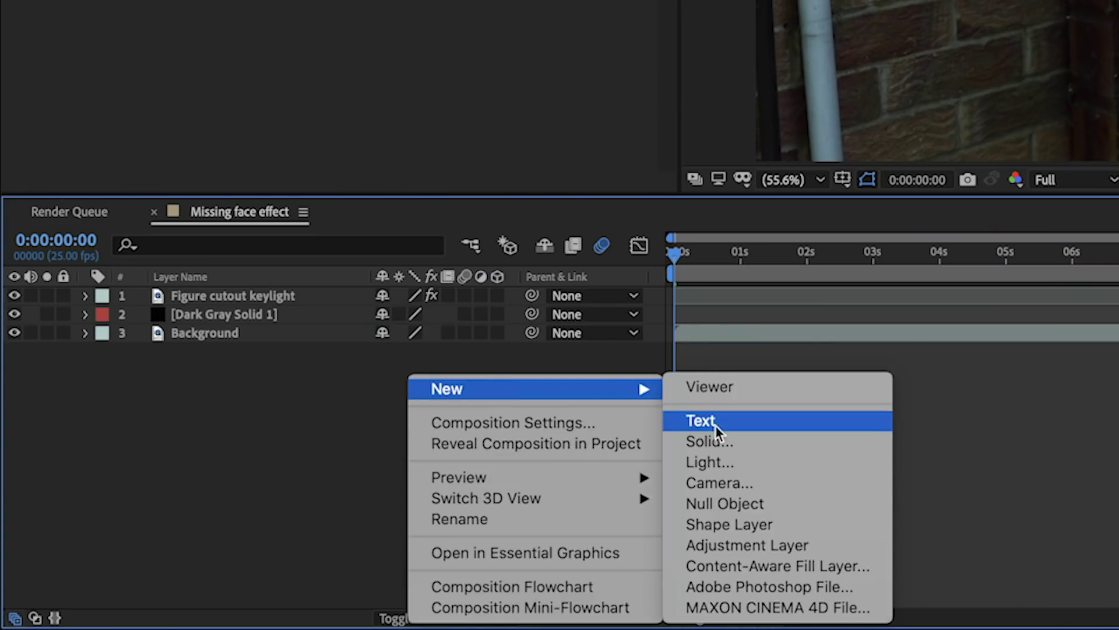
pyautogui.click(718, 502)
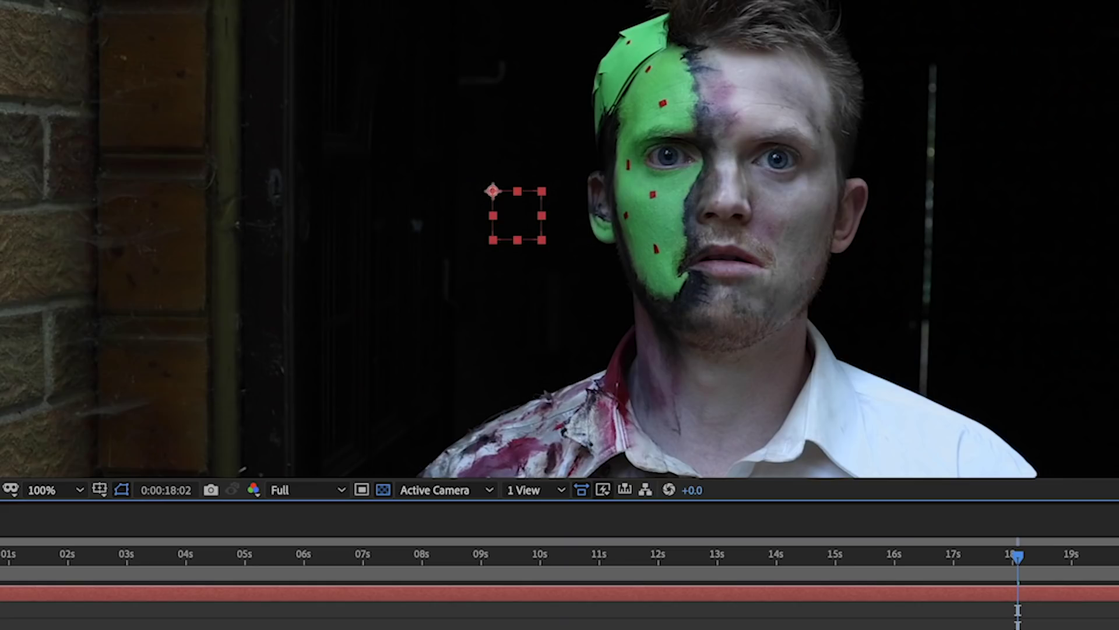
pyautogui.hotkey('ctrl', 'shift', 'a')
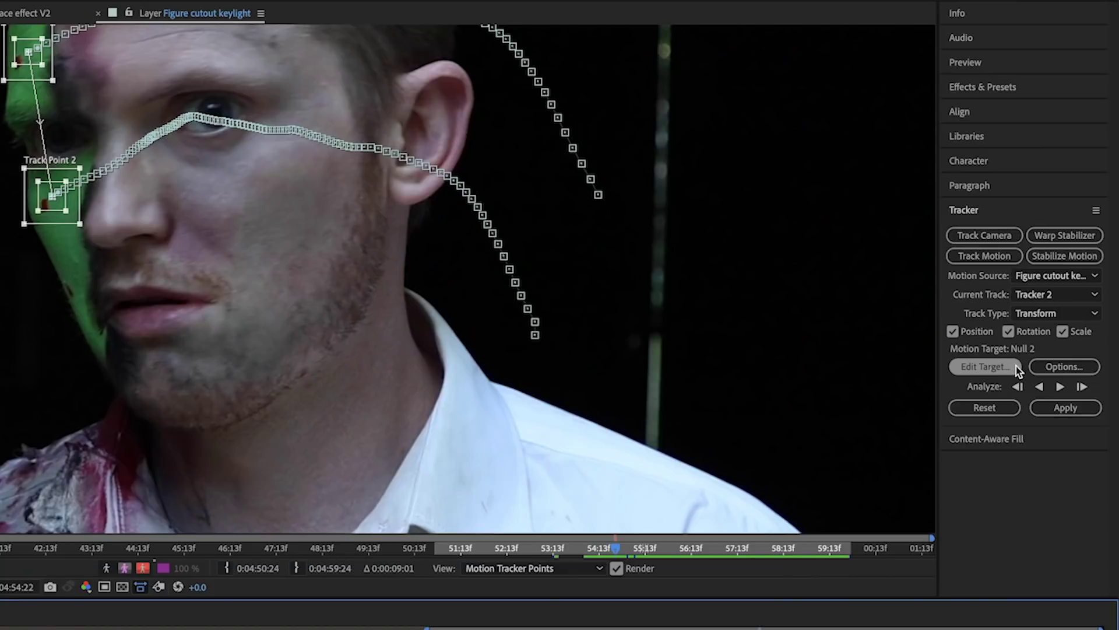
# Make Null 2 the tracker's edit target, apply the face track, and scrub around 0:00:16:06 to check it
pyautogui.click(1001, 366)
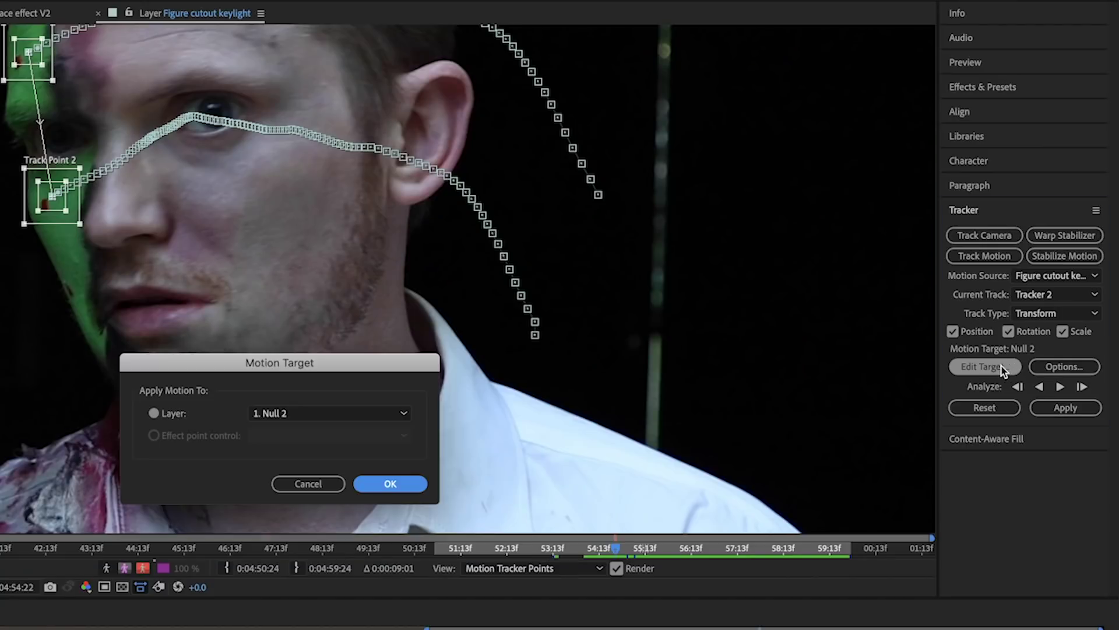
pyautogui.click(389, 482)
pyautogui.click(1066, 408)
pyautogui.click(335, 453)
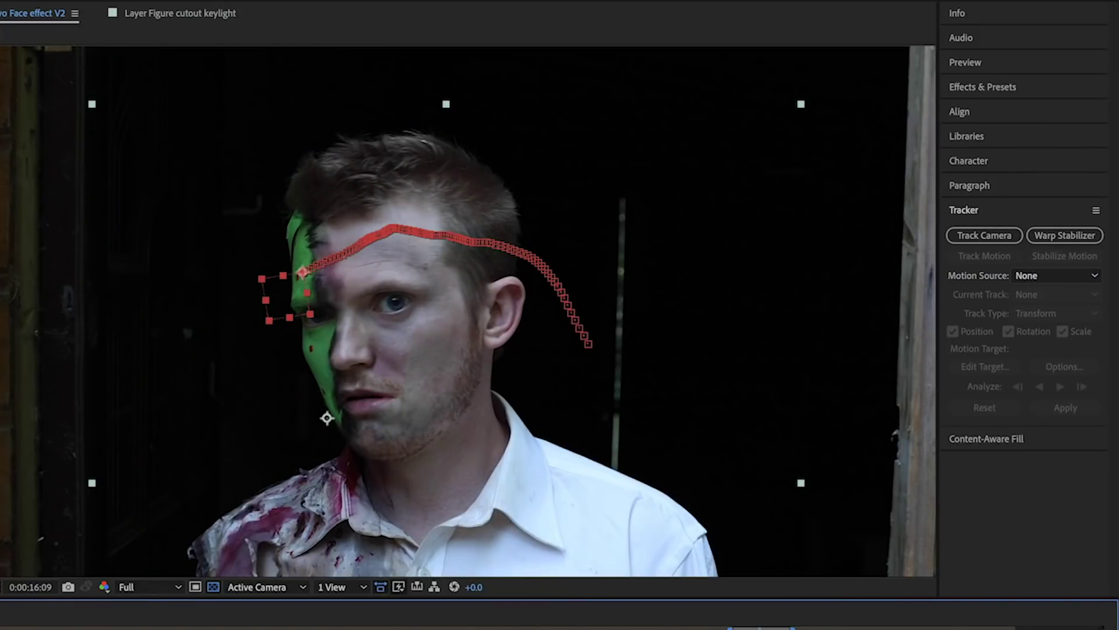
pyautogui.press('space')
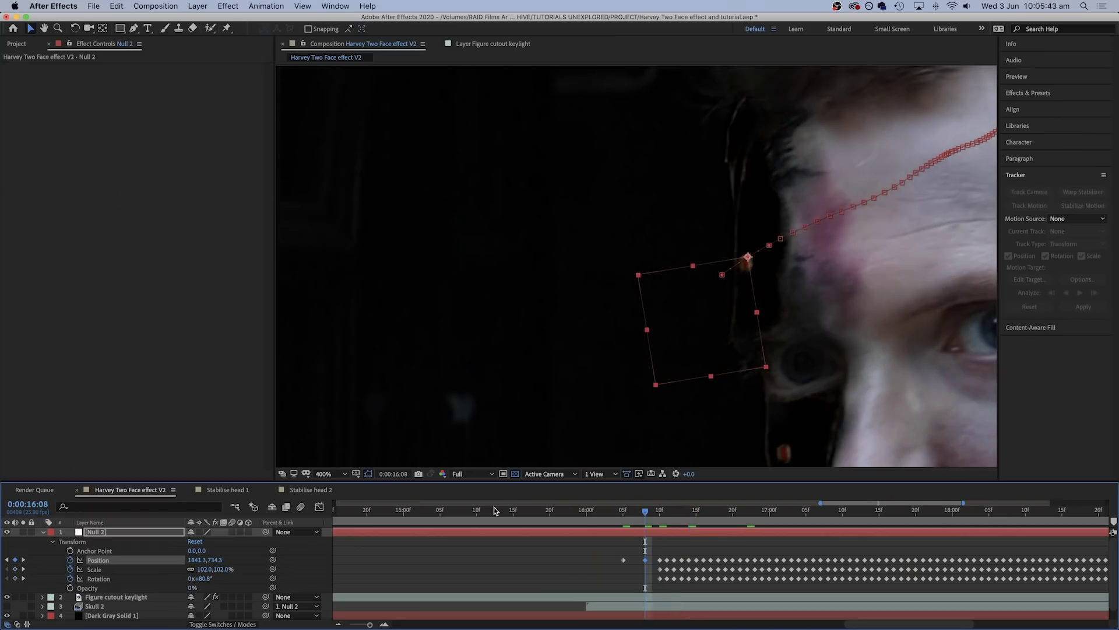
pyautogui.moveTo(495, 506); pyautogui.dragTo(635, 512)
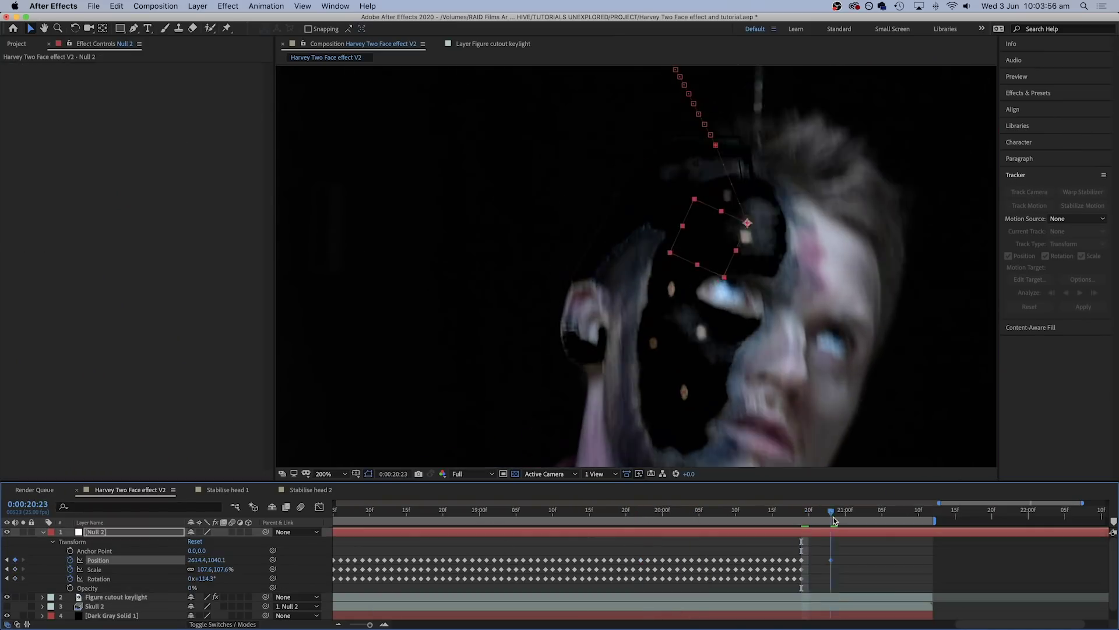
pyautogui.moveTo(819, 510); pyautogui.dragTo(852, 519)
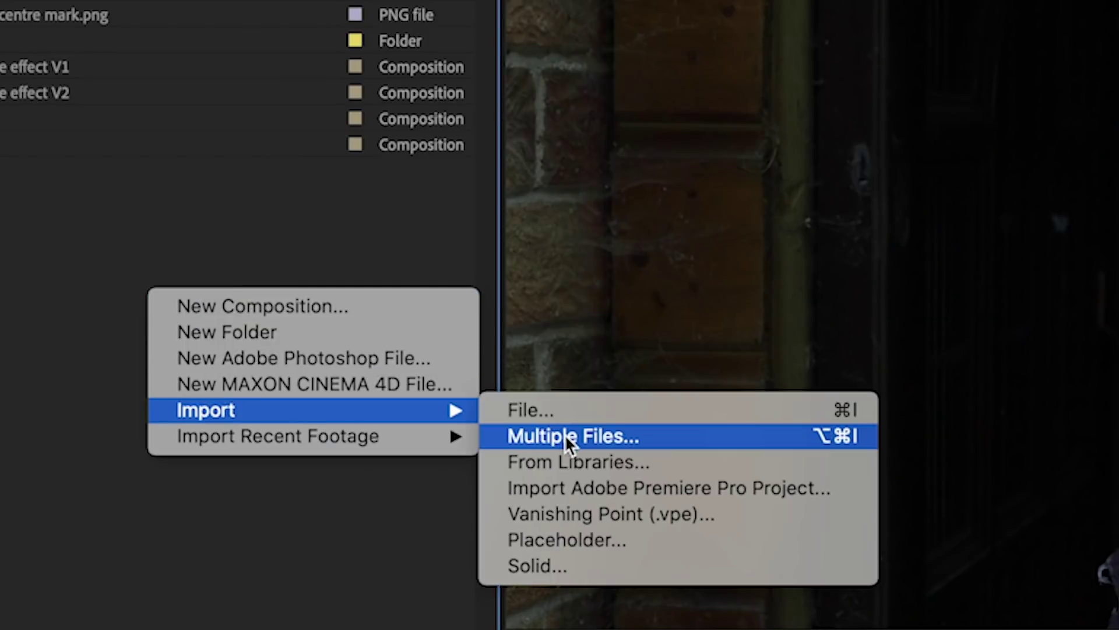
# Import the skull PNG sequence, interpret it at 25 fps, and parent it to Null 2
pyautogui.click(565, 435)
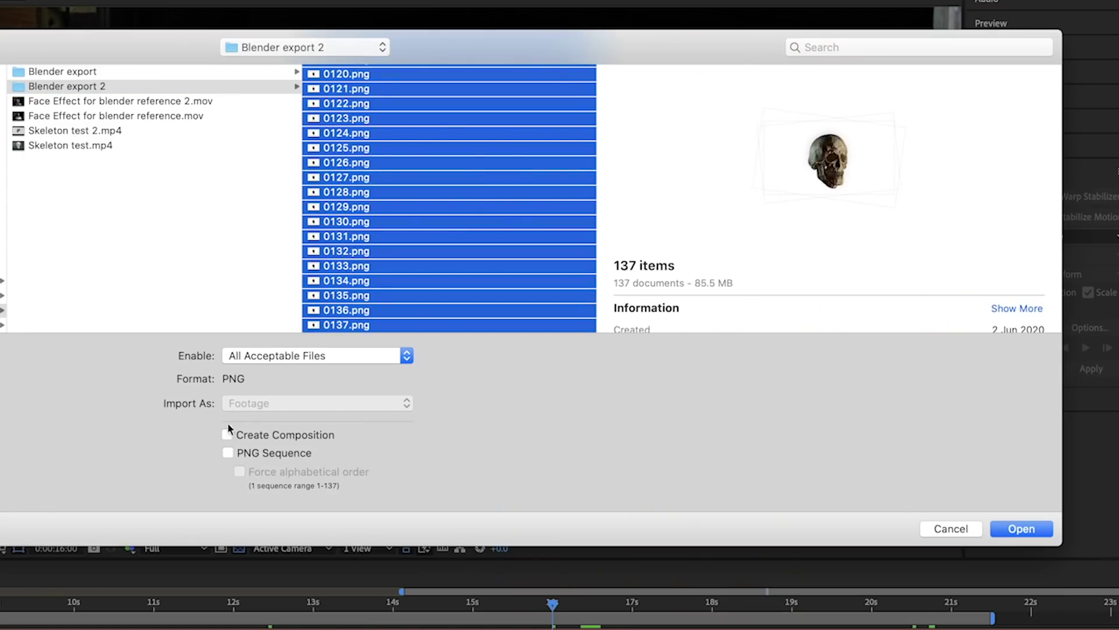
pyautogui.click(1022, 528)
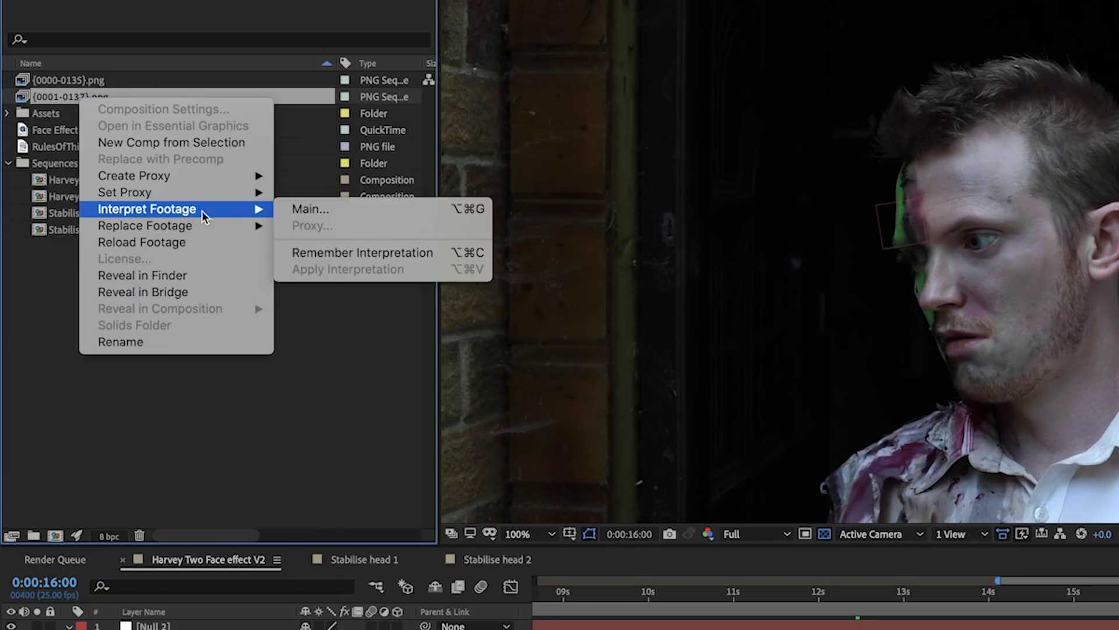
pyautogui.click(310, 208)
pyautogui.write('25')
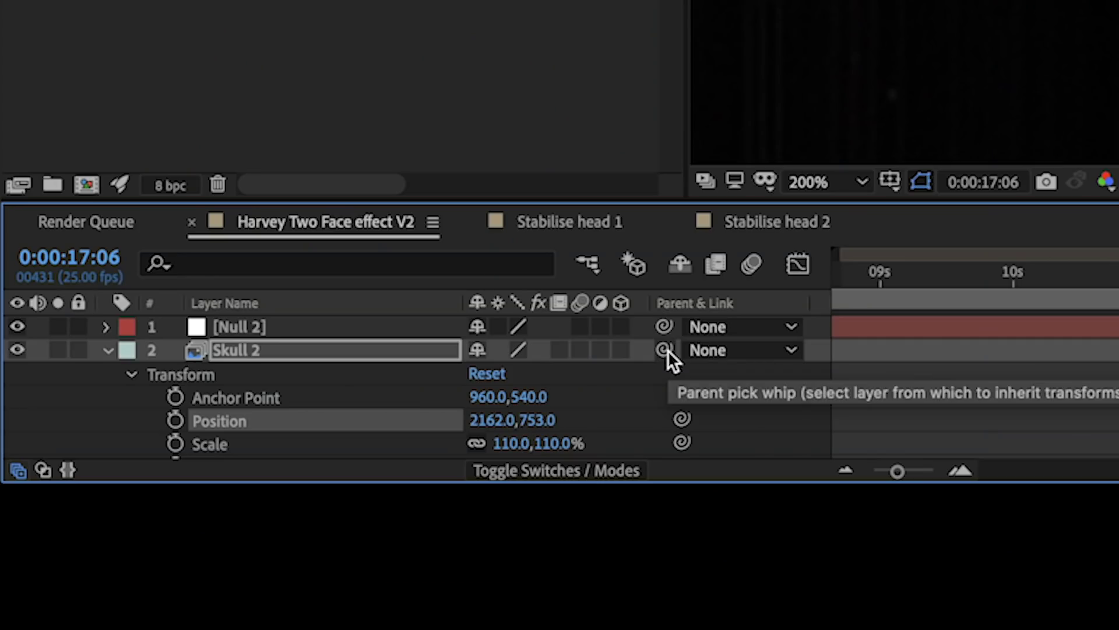
pyautogui.moveTo(667, 349); pyautogui.dragTo(403, 332)
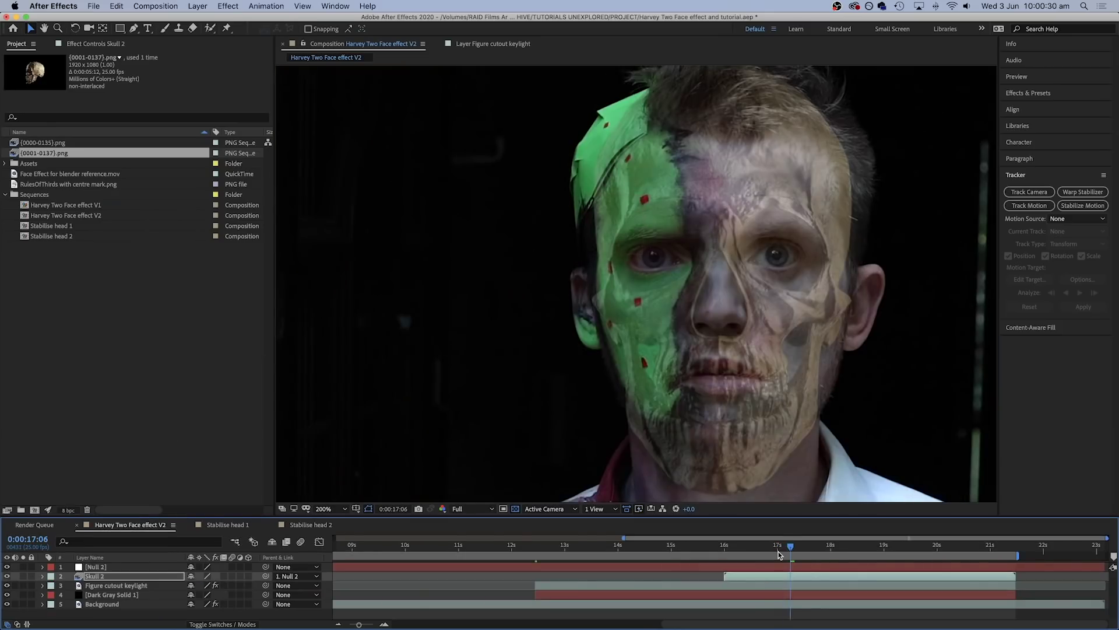
pyautogui.press('space')
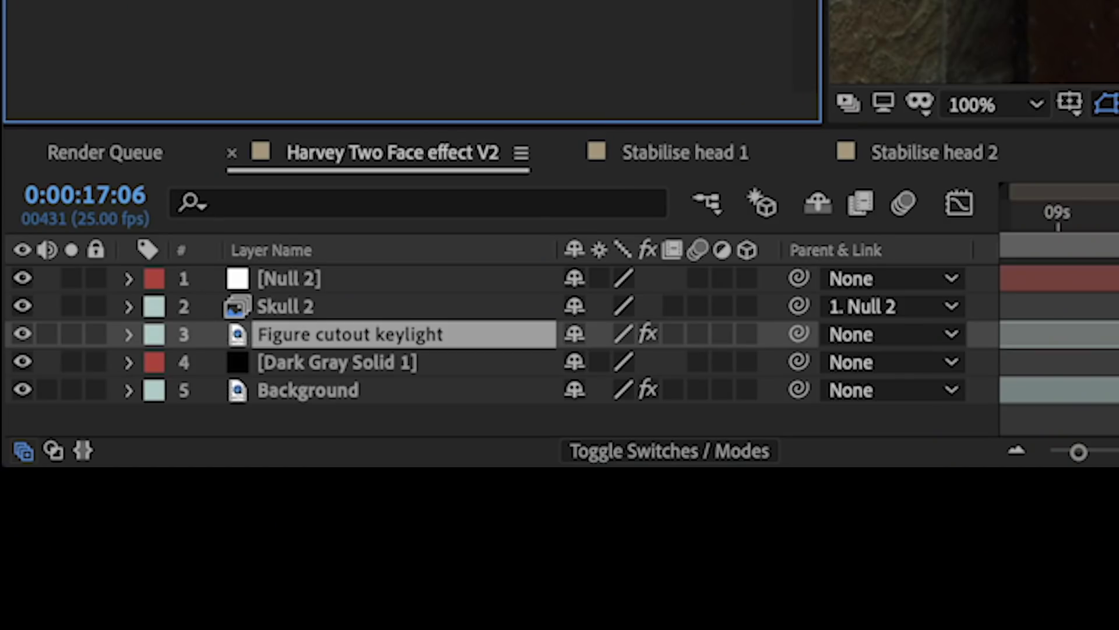
# Move Skull 2 below the figure cutout layer and check its alignment around 0:00:16:03
pyautogui.moveTo(324, 306); pyautogui.dragTo(387, 338)
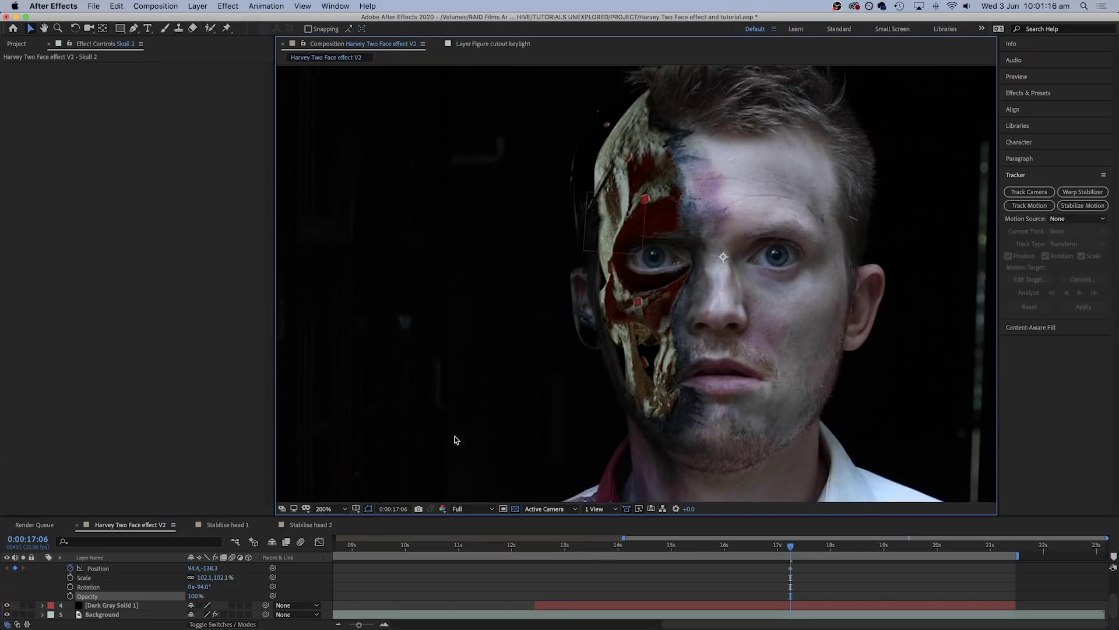
pyautogui.moveTo(791, 546); pyautogui.dragTo(730, 546)
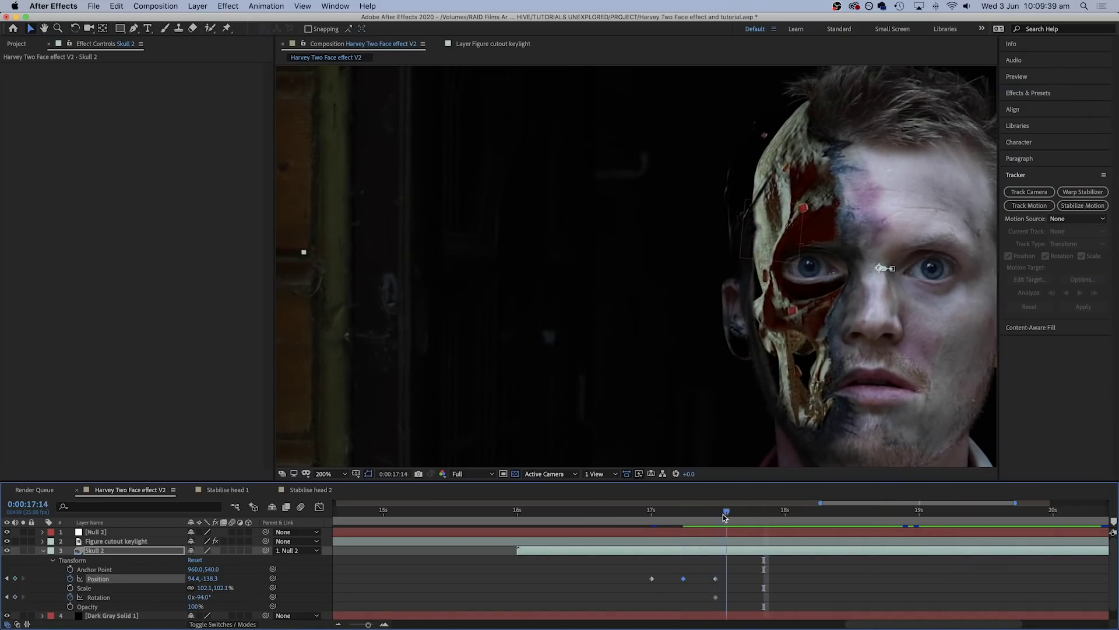
pyautogui.moveTo(722, 514); pyautogui.dragTo(686, 515)
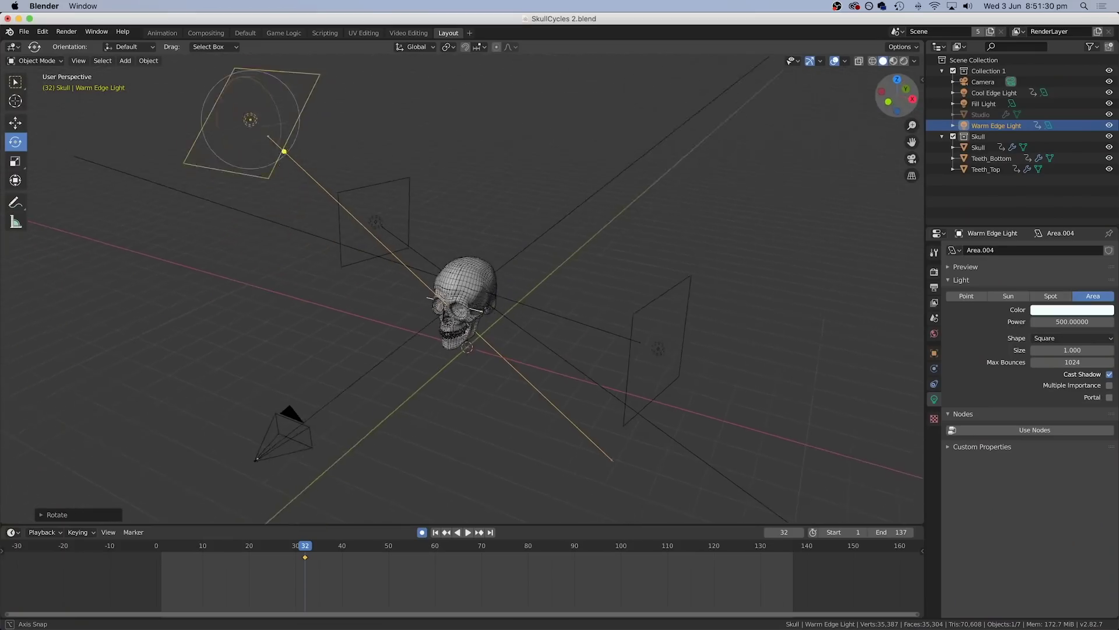
# Orbit around the skull and start an F12 test render
pyautogui.moveTo(881, 216)
pyautogui.mouseDown()
pyautogui.moveTo(868, 216)
pyautogui.moveTo(882, 216)
pyautogui.mouseUp()
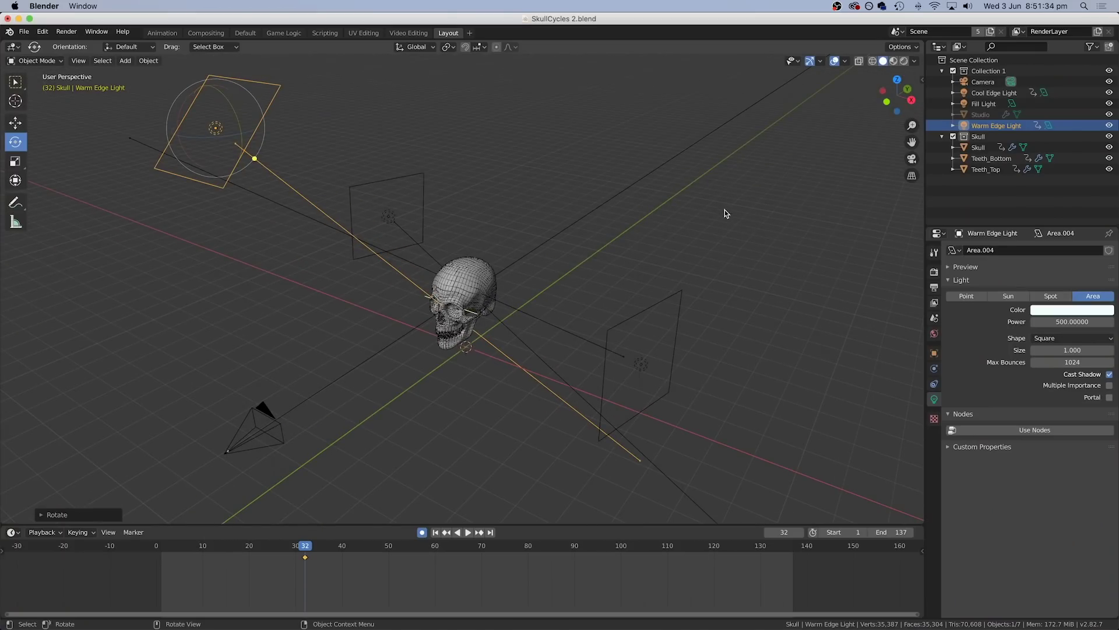
pyautogui.click(81, 54)
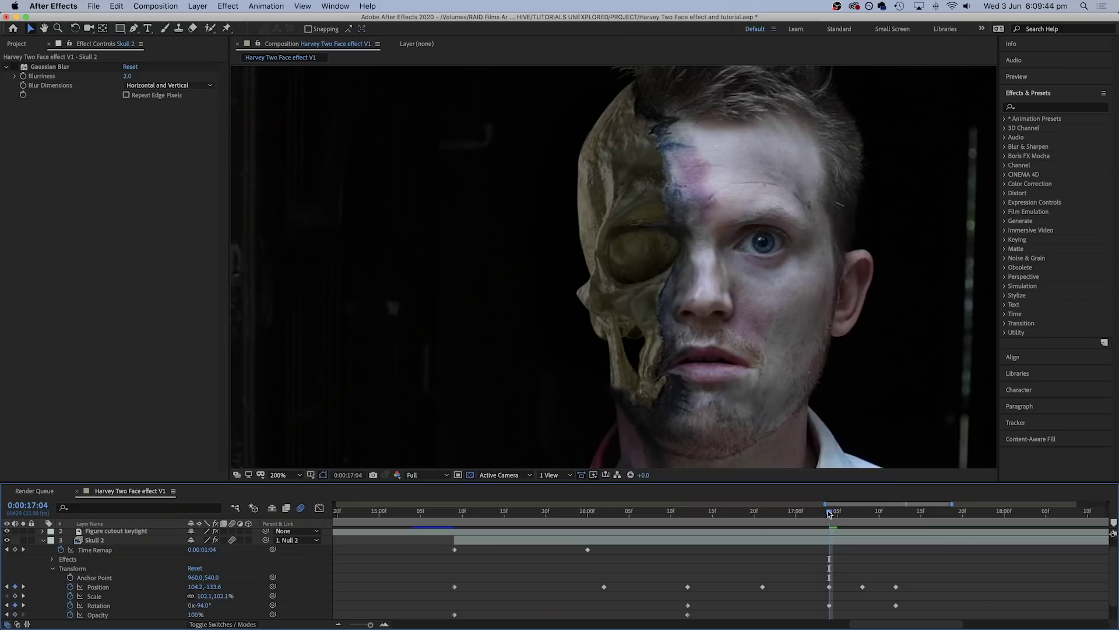
pyautogui.moveTo(828, 509)
pyautogui.mouseDown()
pyautogui.moveTo(764, 513)
pyautogui.moveTo(832, 511)
pyautogui.mouseUp()
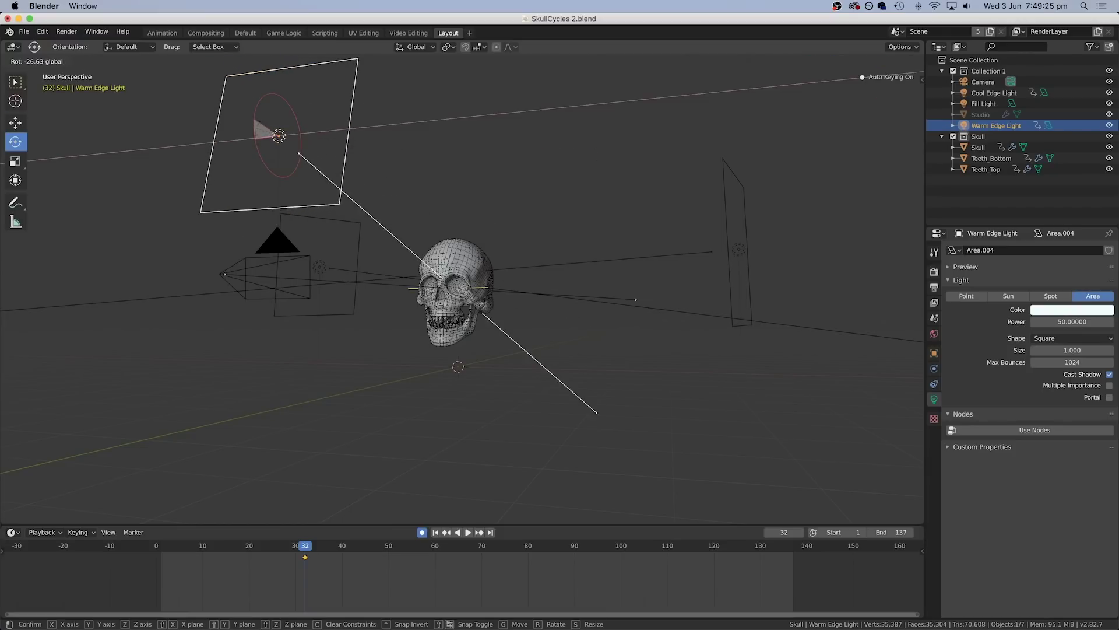
# Set the Warm Edge Light's Power to 100
pyautogui.moveTo(894, 114); pyautogui.dragTo(874, 117)
pyautogui.doubleClick(1037, 321)
pyautogui.write('100')
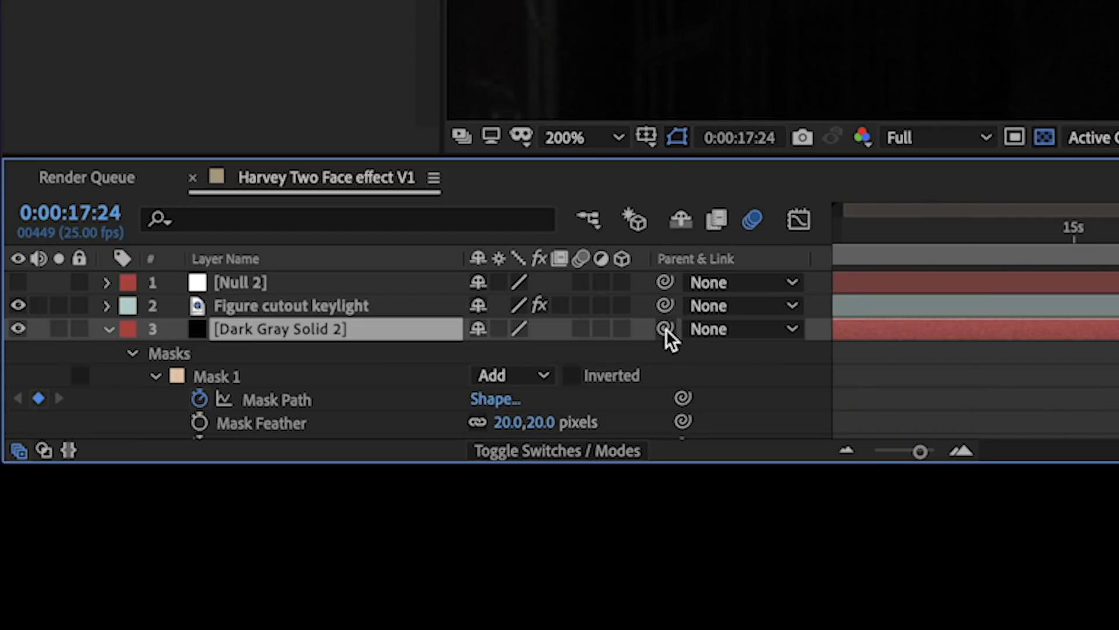
# Drag Dark Gray Solid 2's parent pick whip onto the Null 2 layer
pyautogui.moveTo(665, 328); pyautogui.dragTo(383, 276)
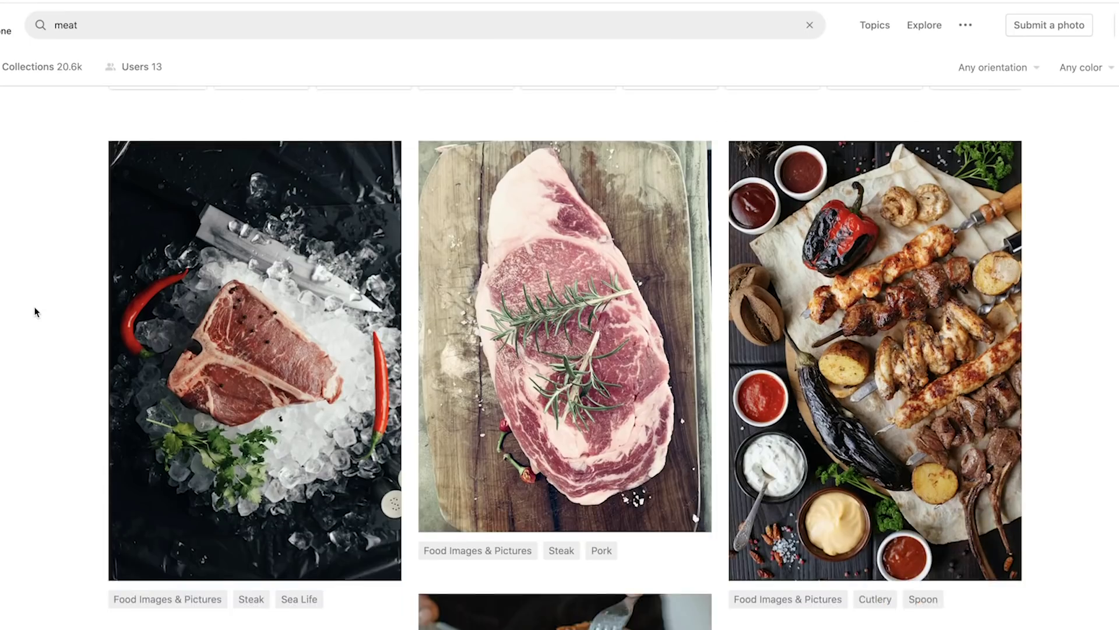
# Scroll down through the Unsplash search results for 'meat'
pyautogui.scroll(-1, 34, 310)
pyautogui.scroll(-4, 32, 310)
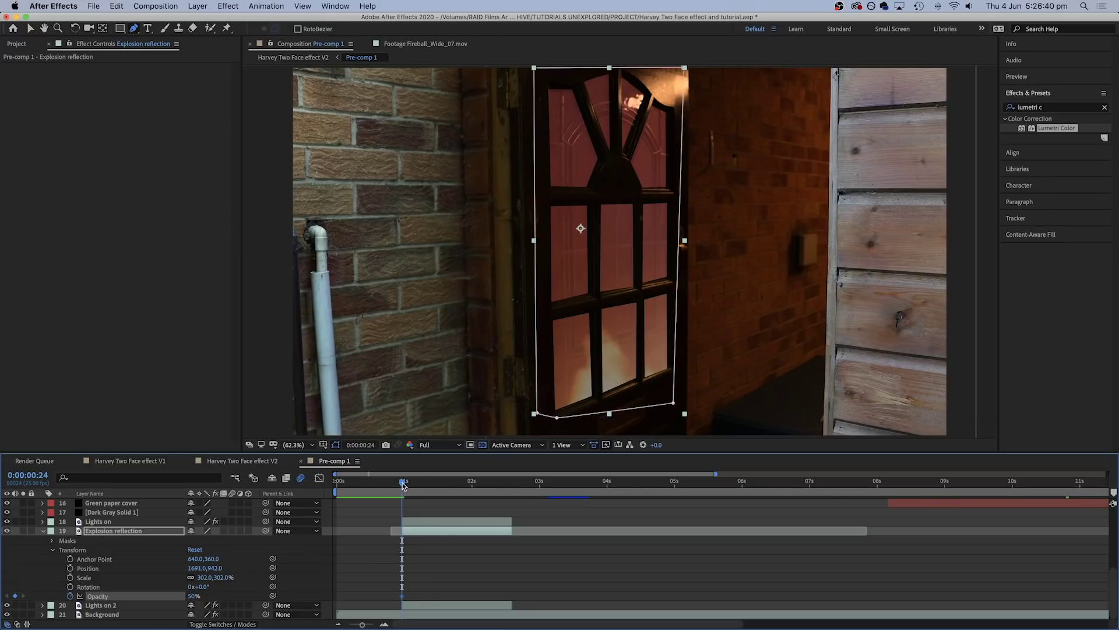
# Scrub the timeline to check the Explosion reflection timing on the door glass
pyautogui.moveTo(403, 485); pyautogui.dragTo(391, 487)
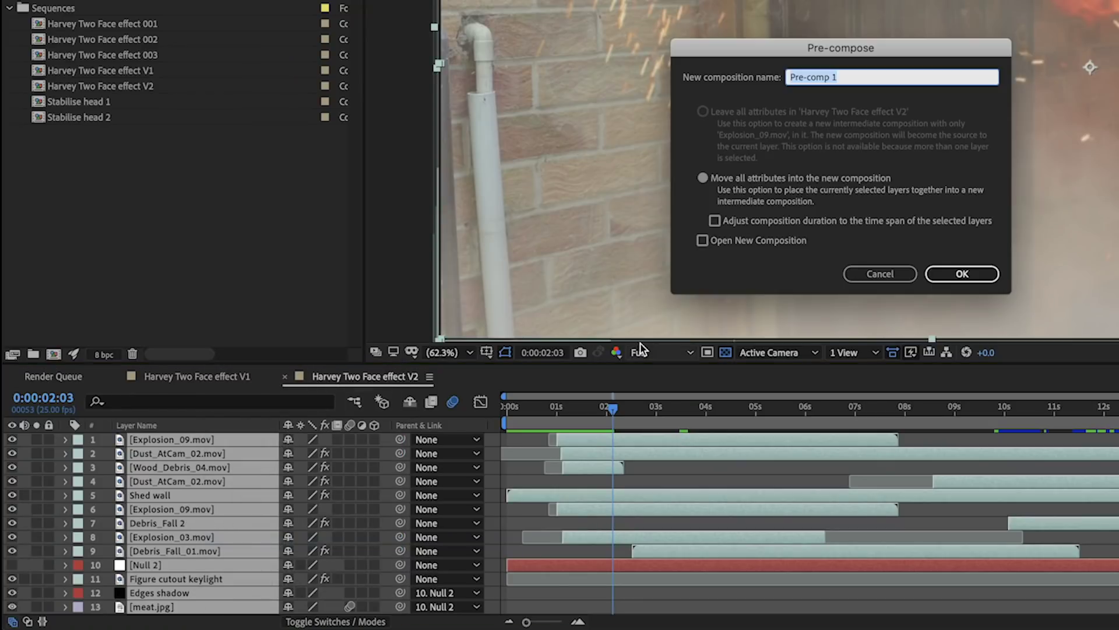
# Nest the selected layers into Pre-comp 1, return to the shot start, and add an adjustment layer
pyautogui.click(956, 274)
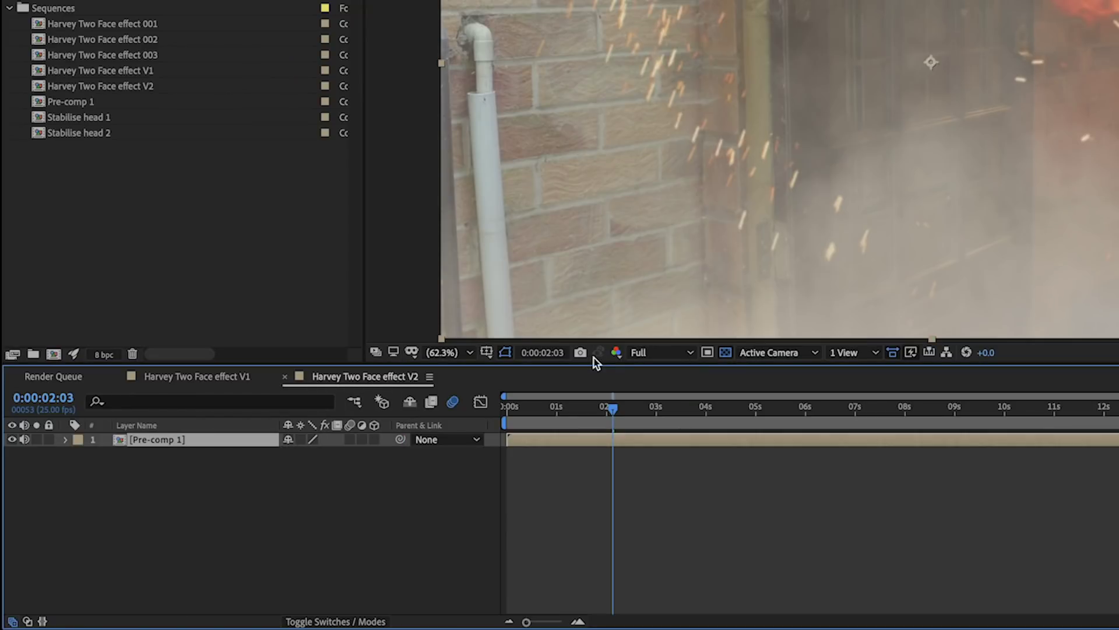
pyautogui.click(372, 537)
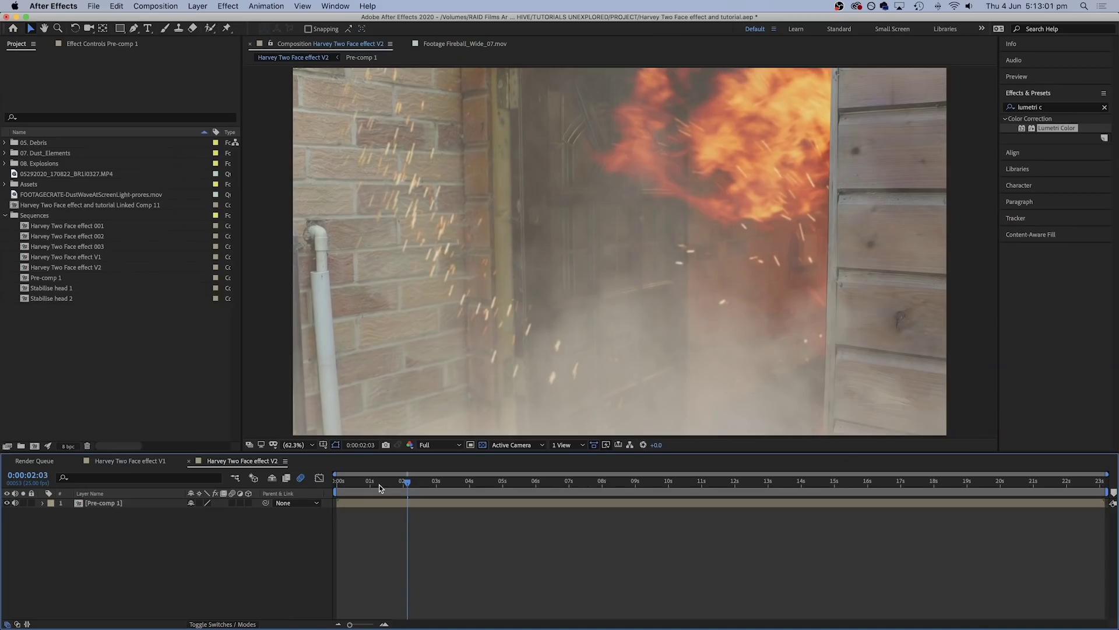
pyautogui.moveTo(384, 486); pyautogui.dragTo(340, 486)
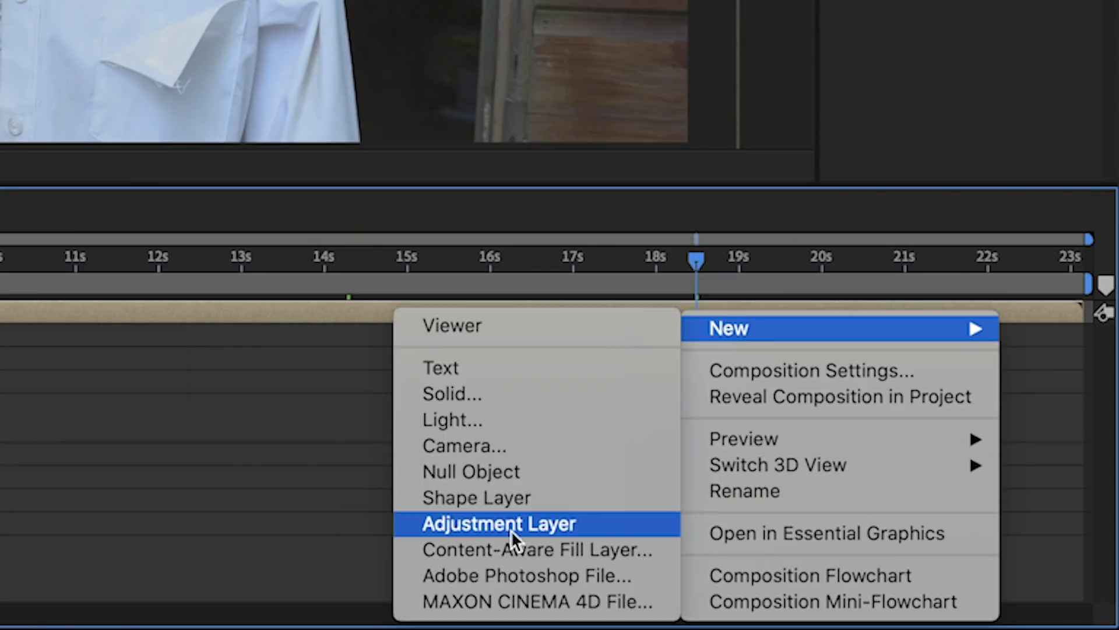
pyautogui.click(875, 593)
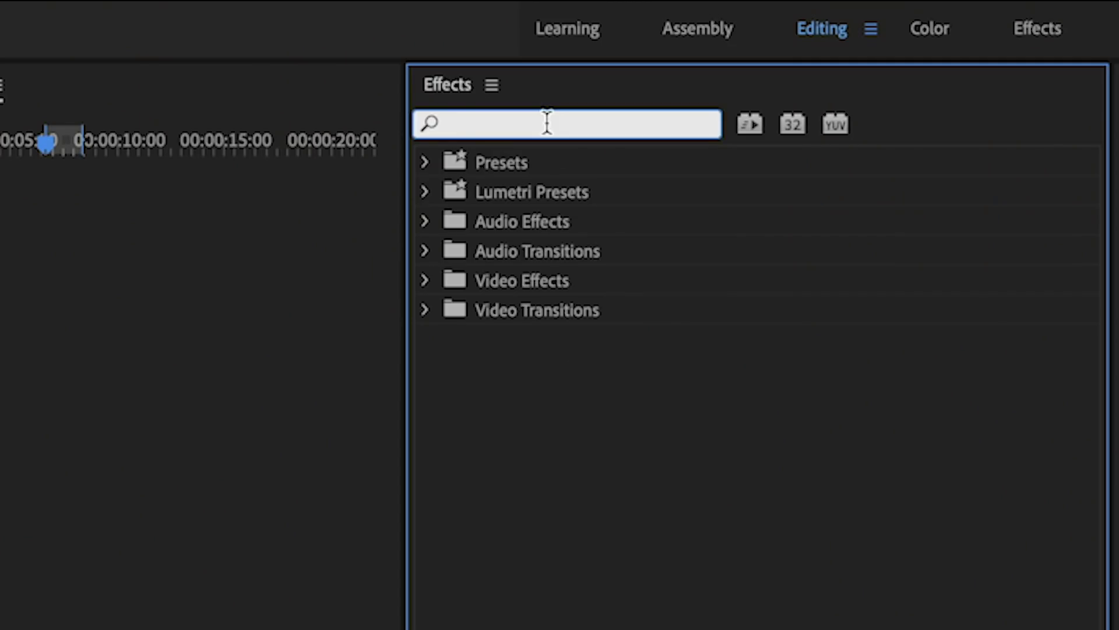
# Search the Effects panel for 'fake' to list the Fake Handheld Movement presets
pyautogui.write('fake')
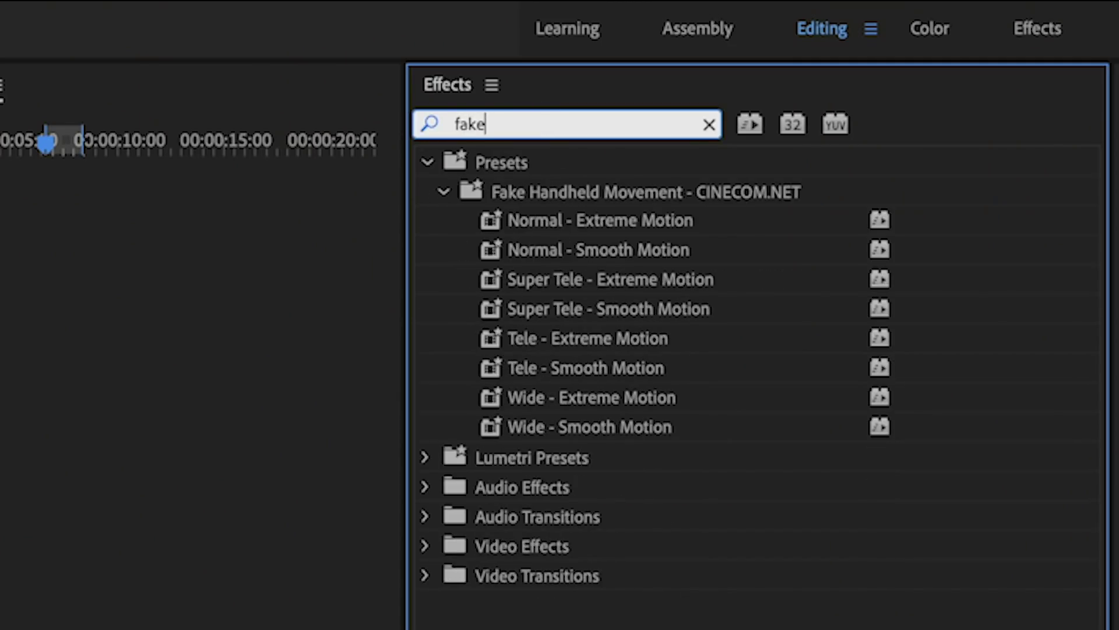